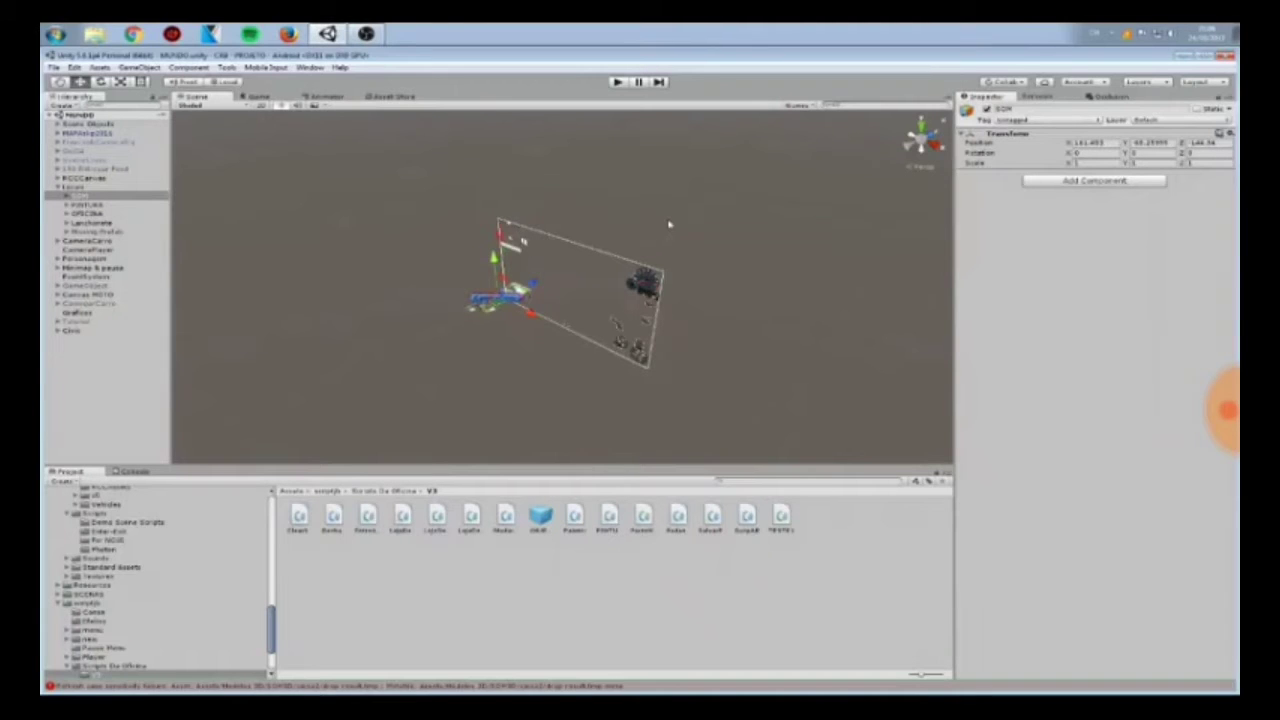
Focus on the SOM object and examine where it sits within the city map
right_click_drag(659, 225, 666, 230)
scroll(666, 230, "up", 2)
scroll(666, 231, "up", 4)
left_click_drag(606, 243, 584, 257, "alt")
scroll(566, 250, "up", 4)
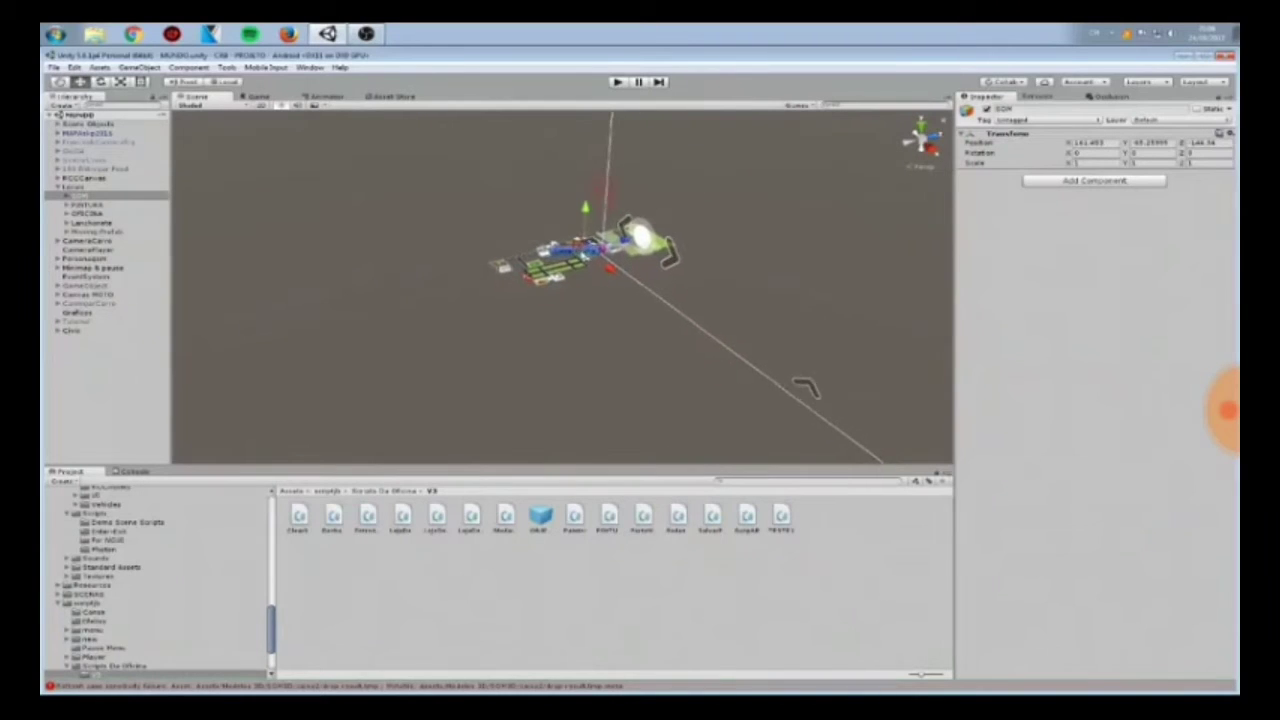
scroll(584, 257, "up", 2)
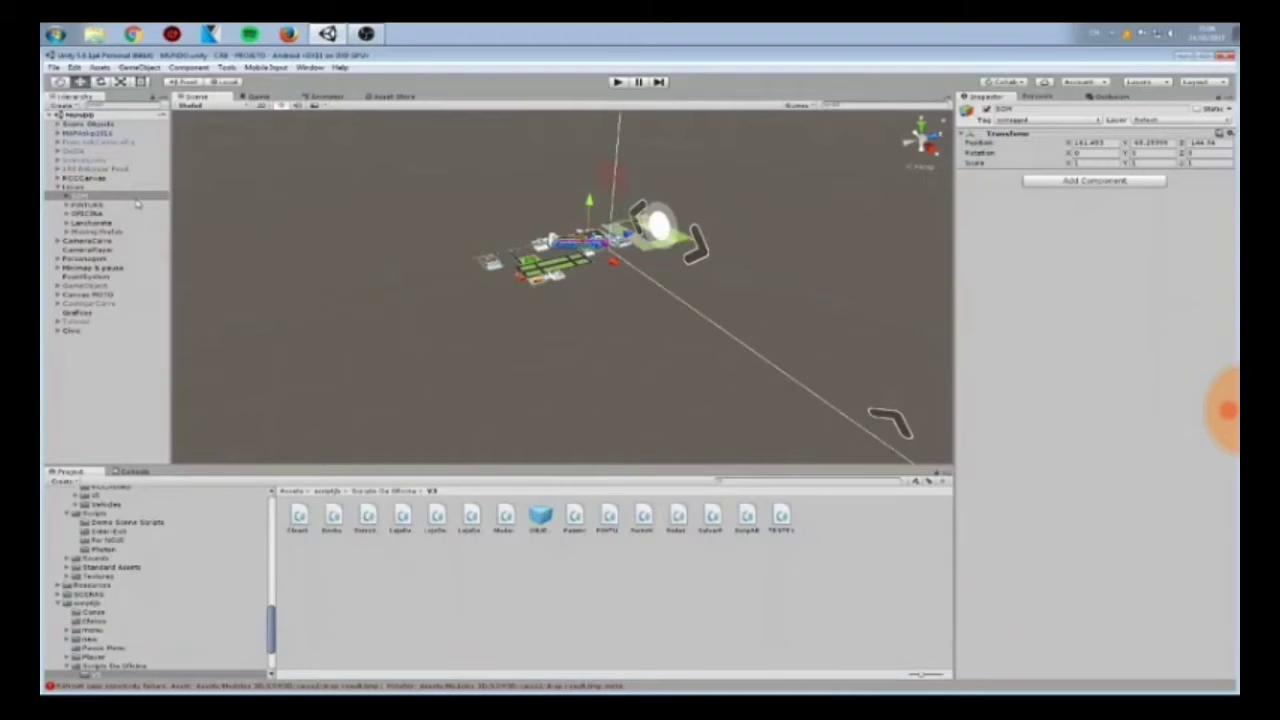
double_click(130, 197)
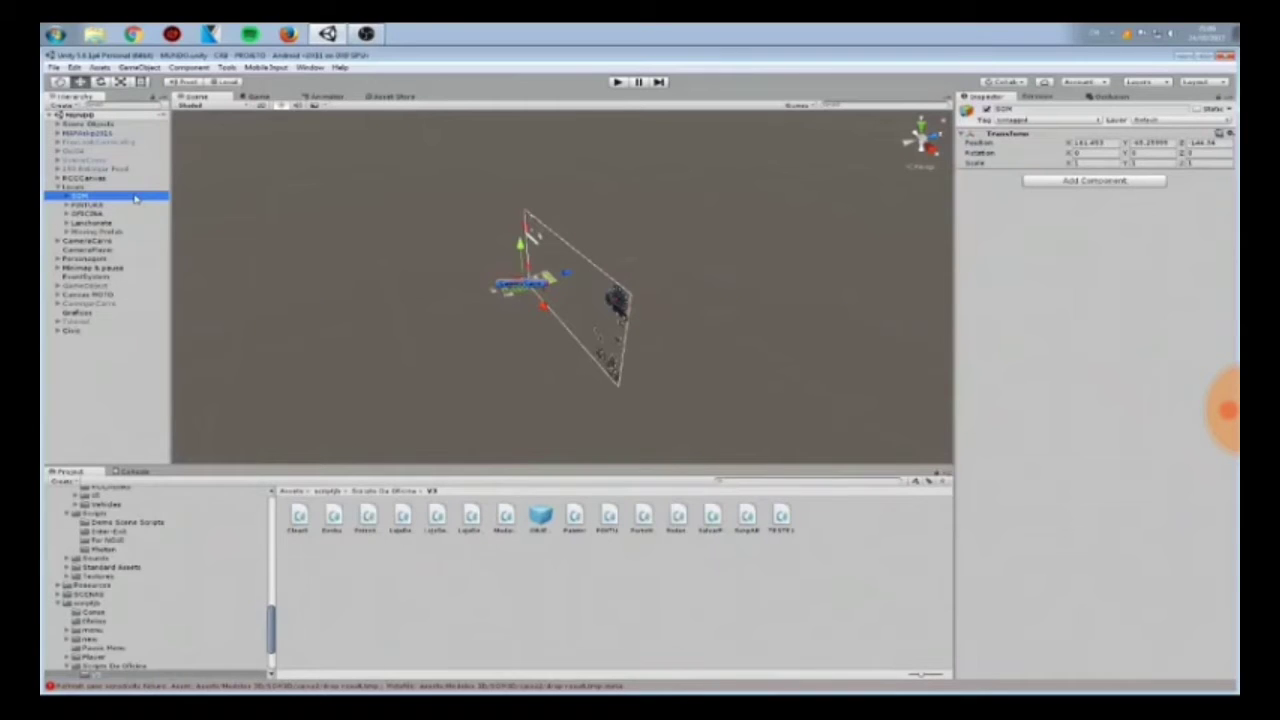
mouse_move(497, 270)
right_mouse_down()
mouse_move(500, 226)
mouse_move(492, 258)
mouse_move(518, 277)
mouse_move(497, 288)
right_mouse_up()
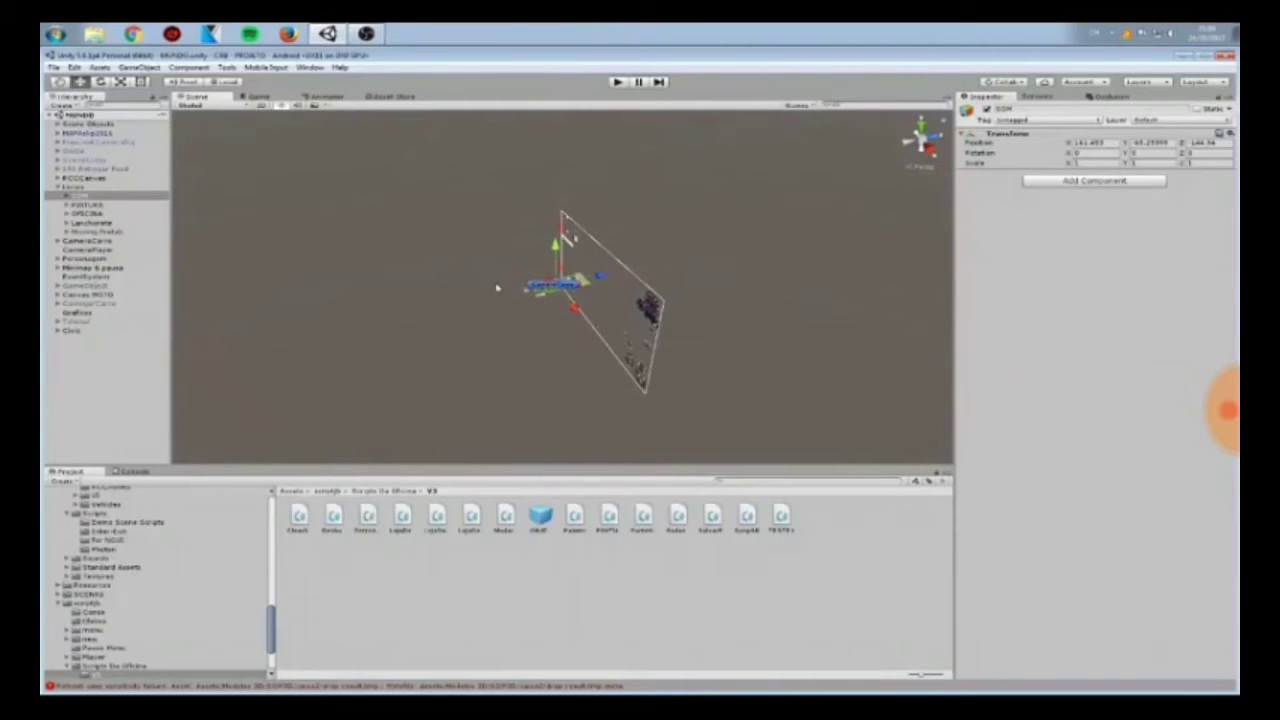
scroll(497, 288, "up", 8)
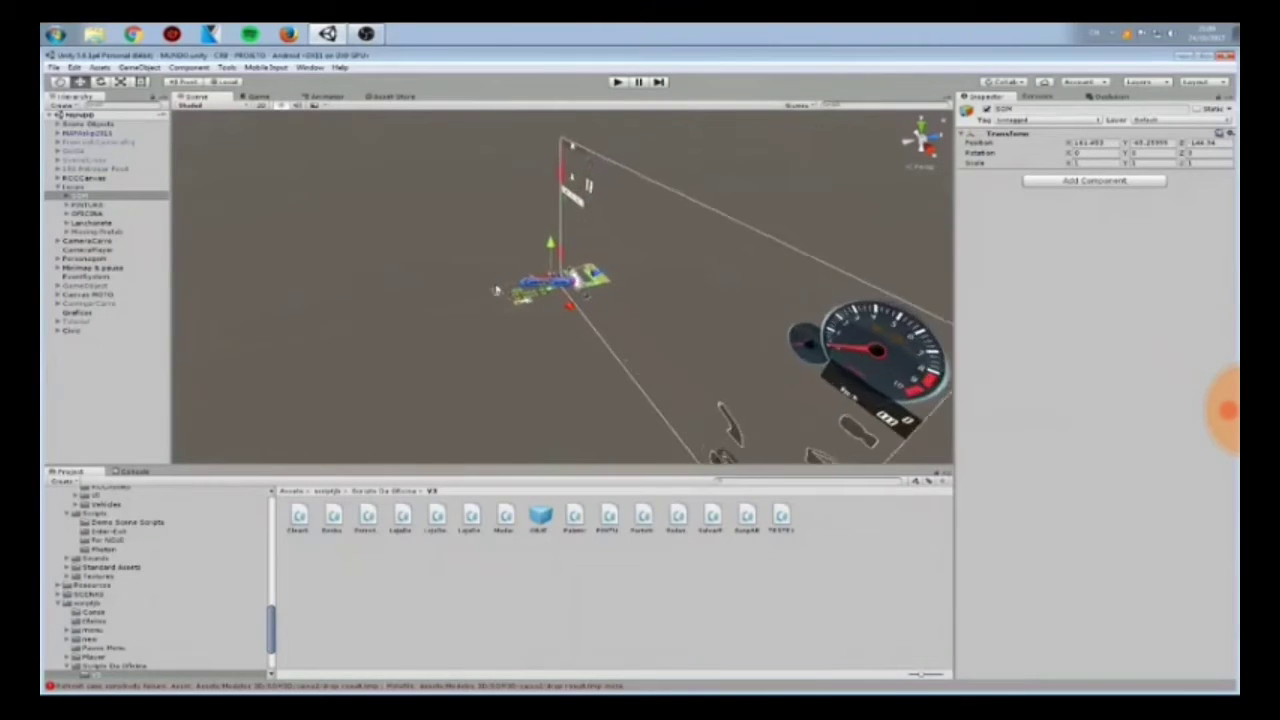
scroll(497, 290, "up", 7)
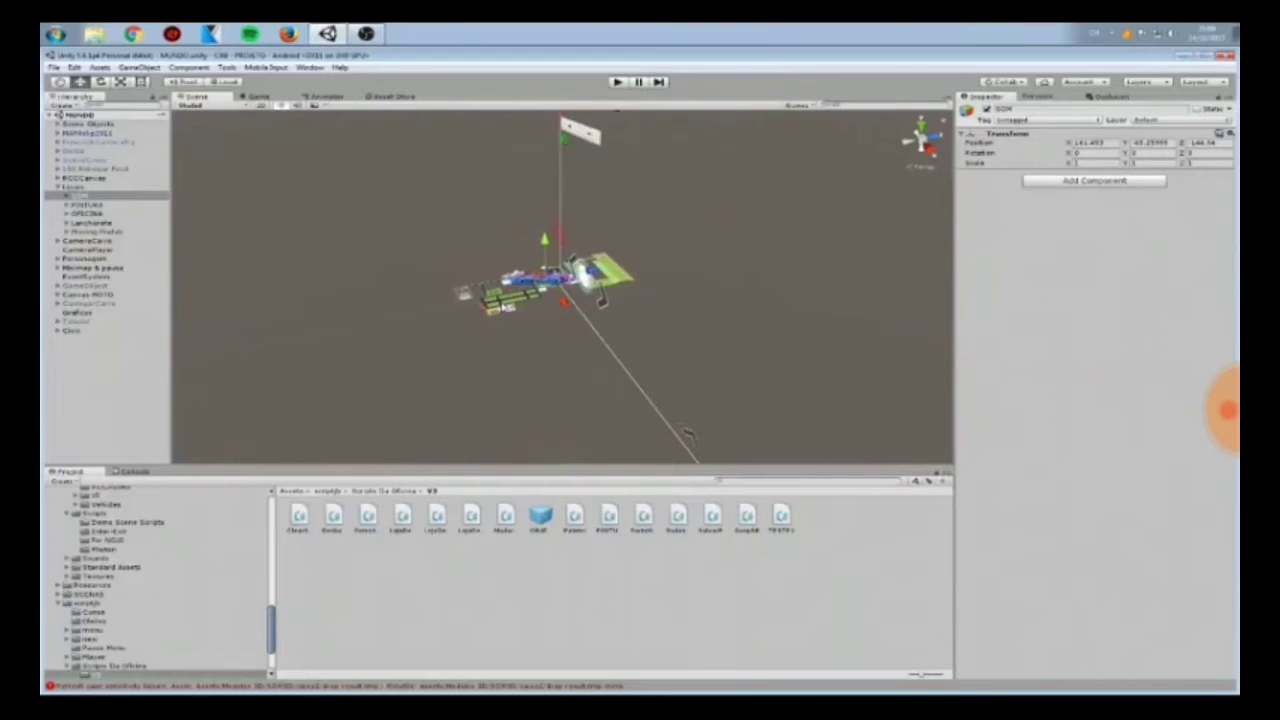
scroll(688, 432, "up", 2)
Expand the SOM group and inspect its LocalSom and AvisoLojaSOM children in the parking lot
left_click(72, 196)
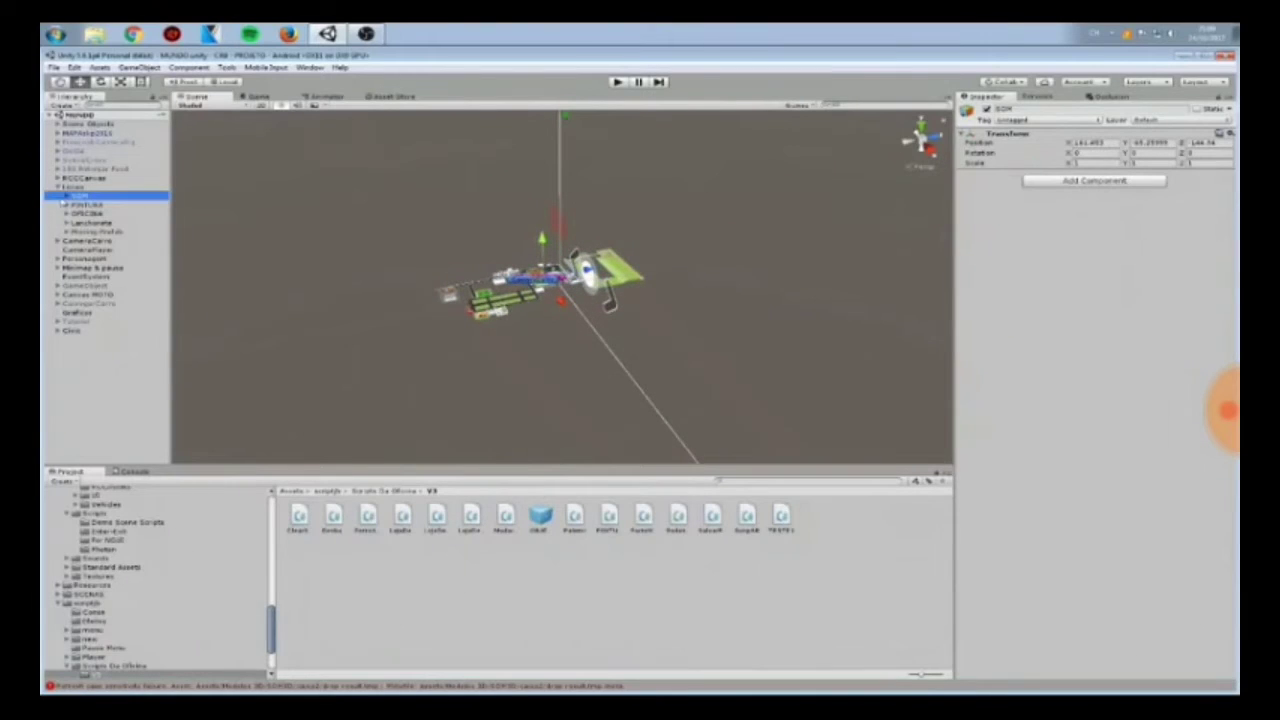
left_click(67, 197)
double_click(88, 205)
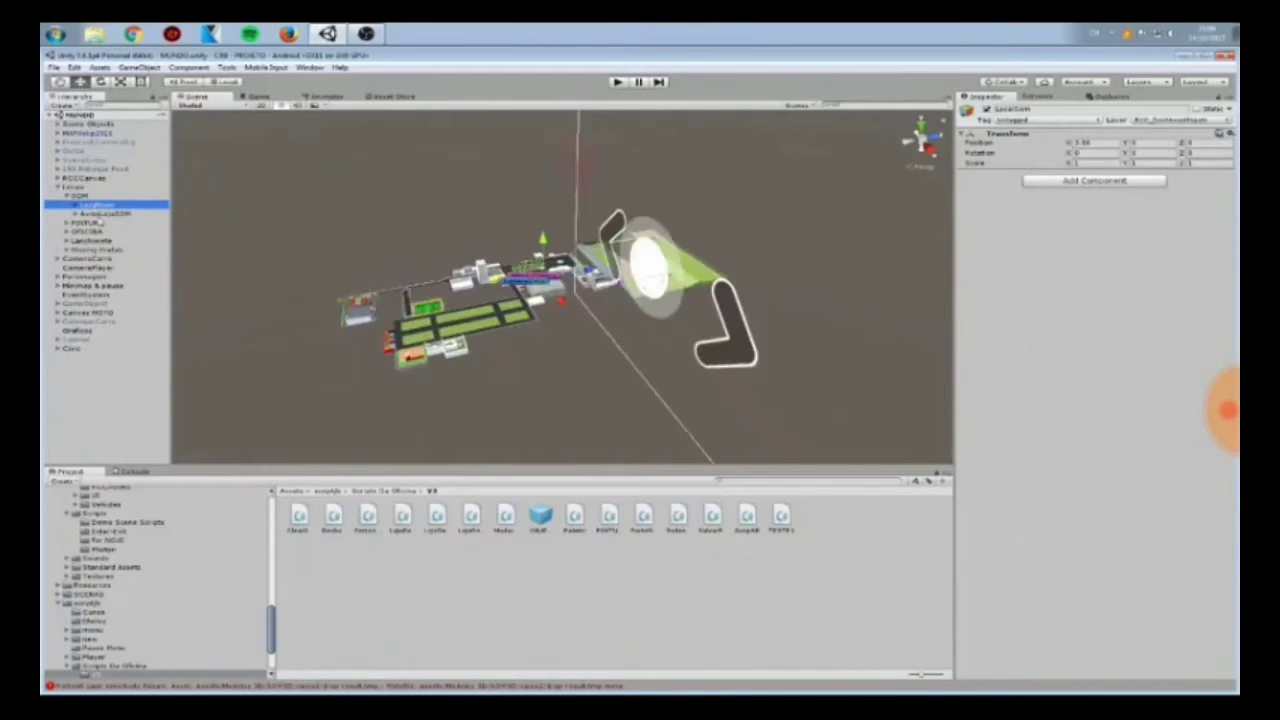
double_click(100, 222)
left_click(100, 213)
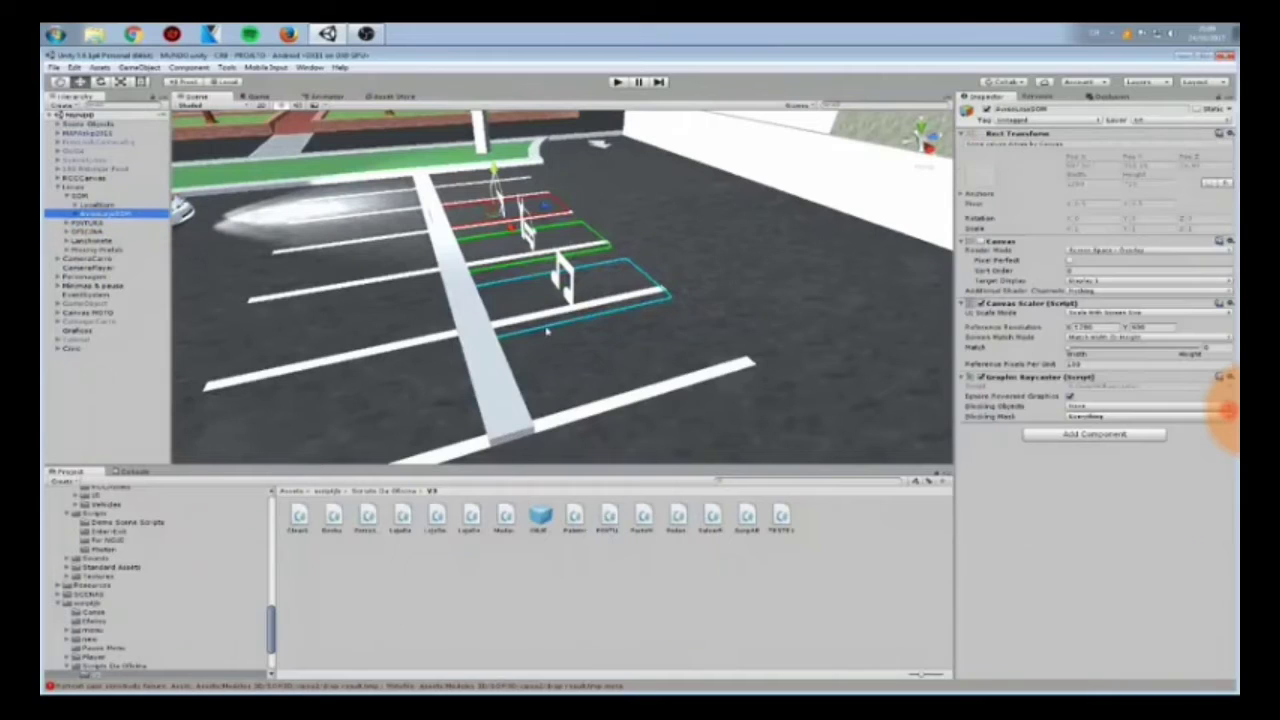
scroll(560, 325, "down", 3)
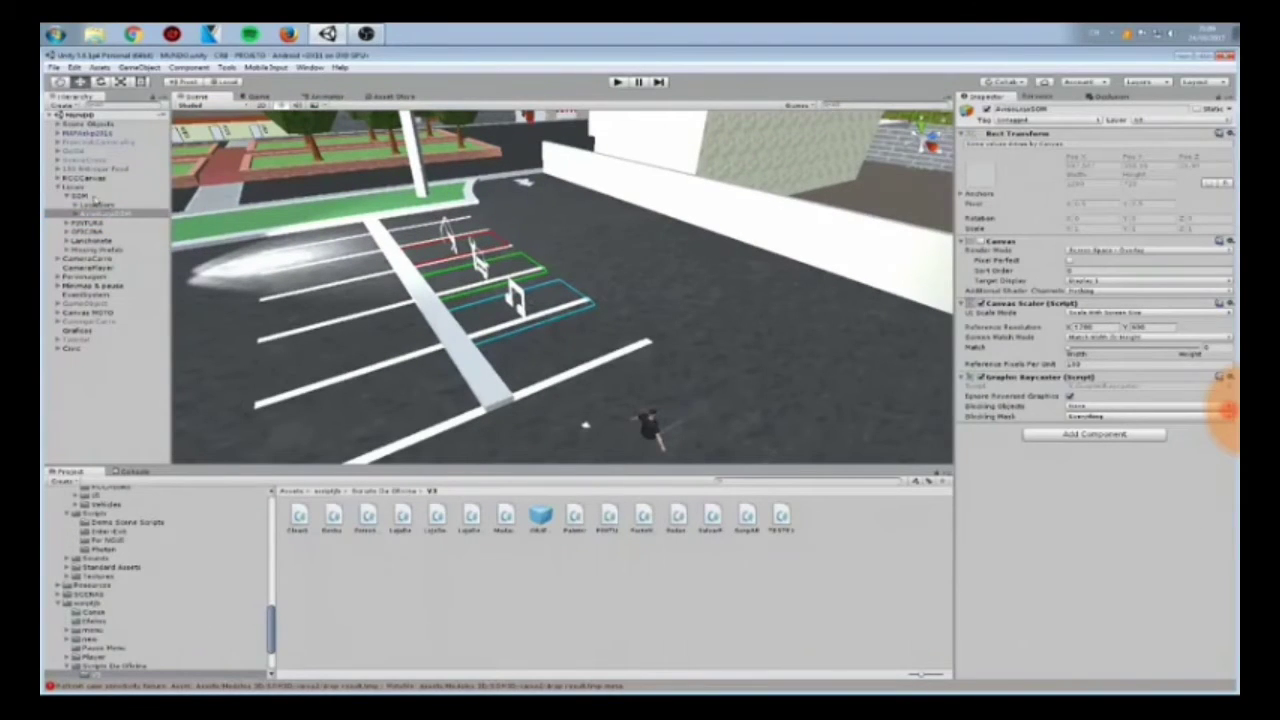
left_click(97, 205)
left_click(101, 214)
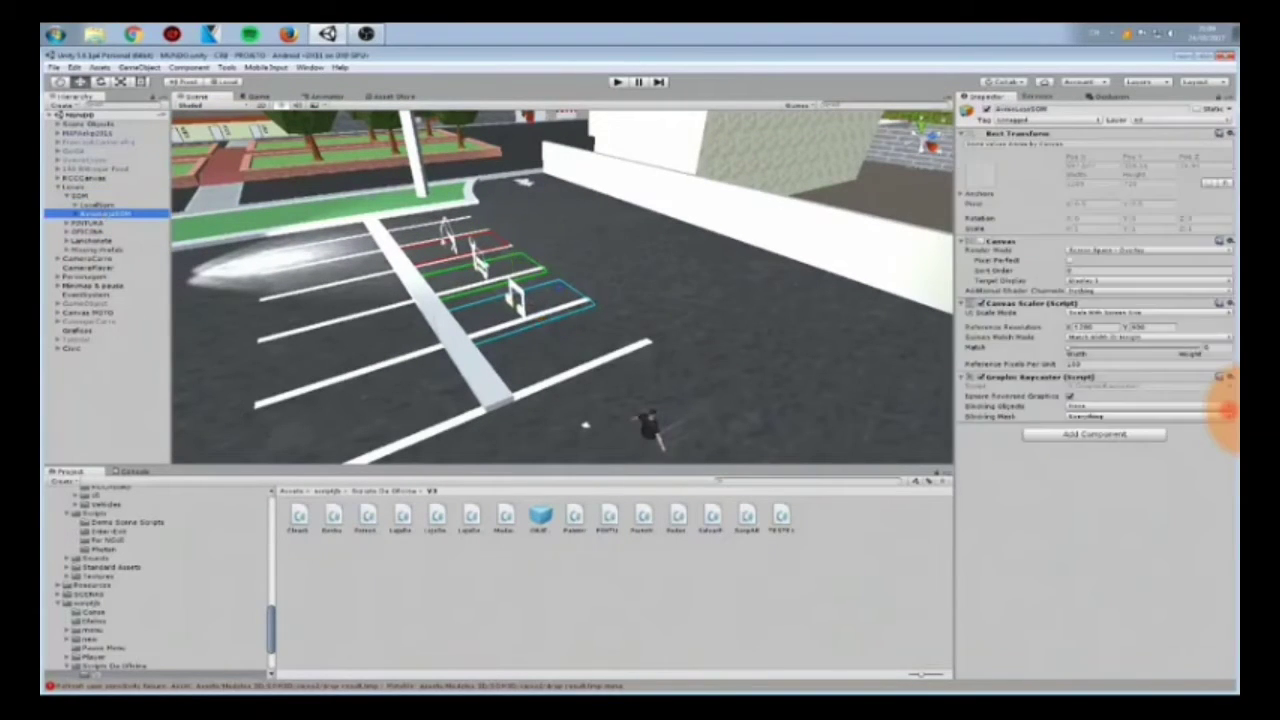
Move the LocalSom marker out of the parking lot to the road crossing beside the tree plaza
right_click_drag(385, 240, 541, 250)
left_click_drag(540, 252, 570, 248, "alt")
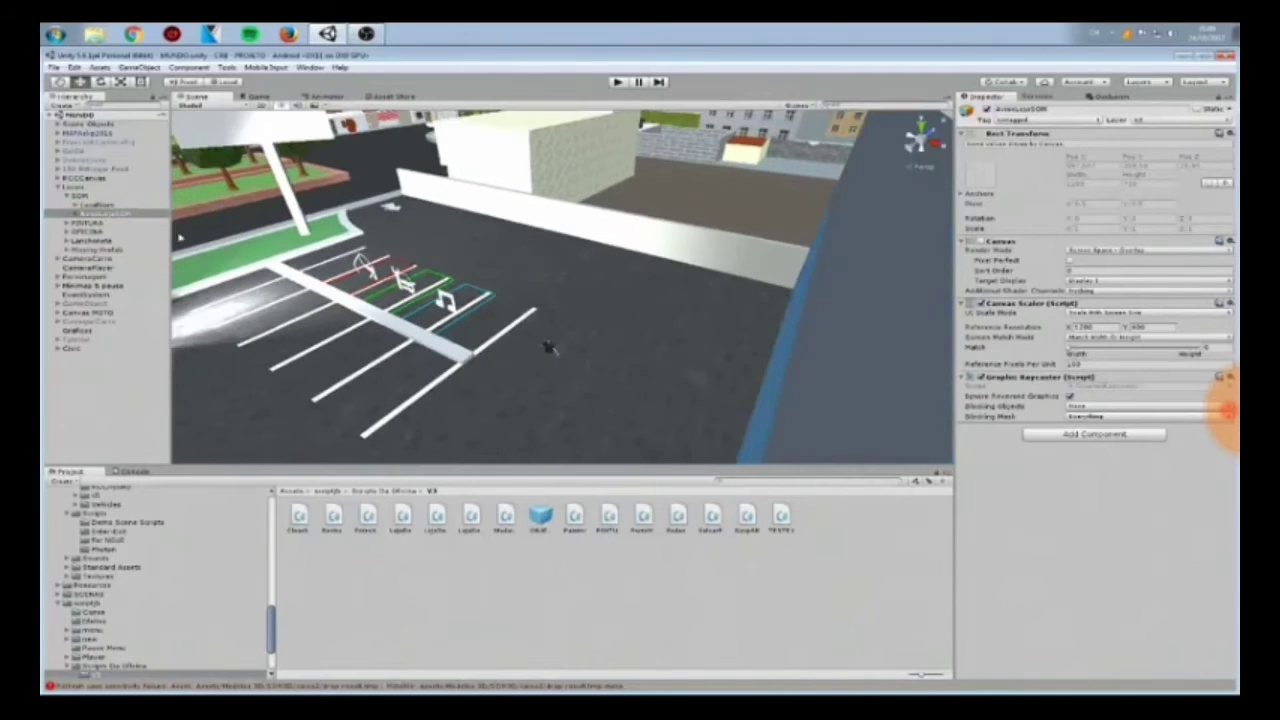
left_click(122, 206)
right_click_drag(556, 300, 528, 300)
scroll(528, 300, "down", 4)
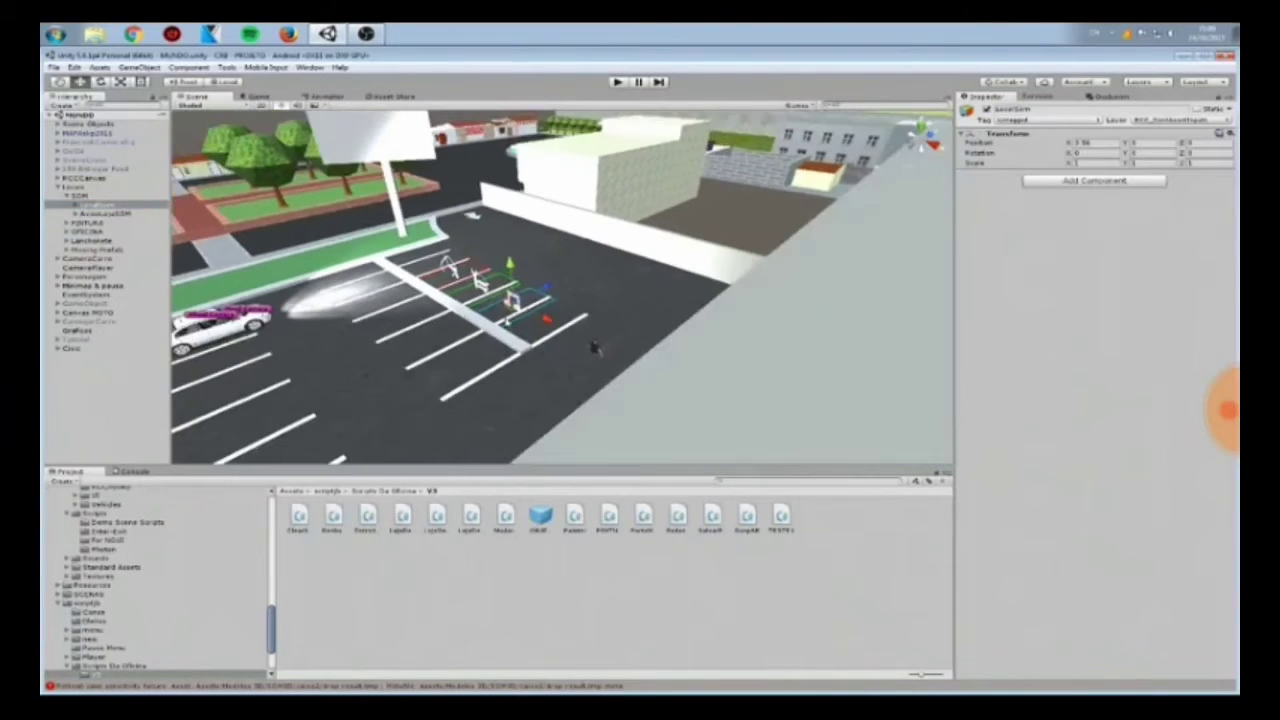
left_click_drag(526, 295, 262, 272)
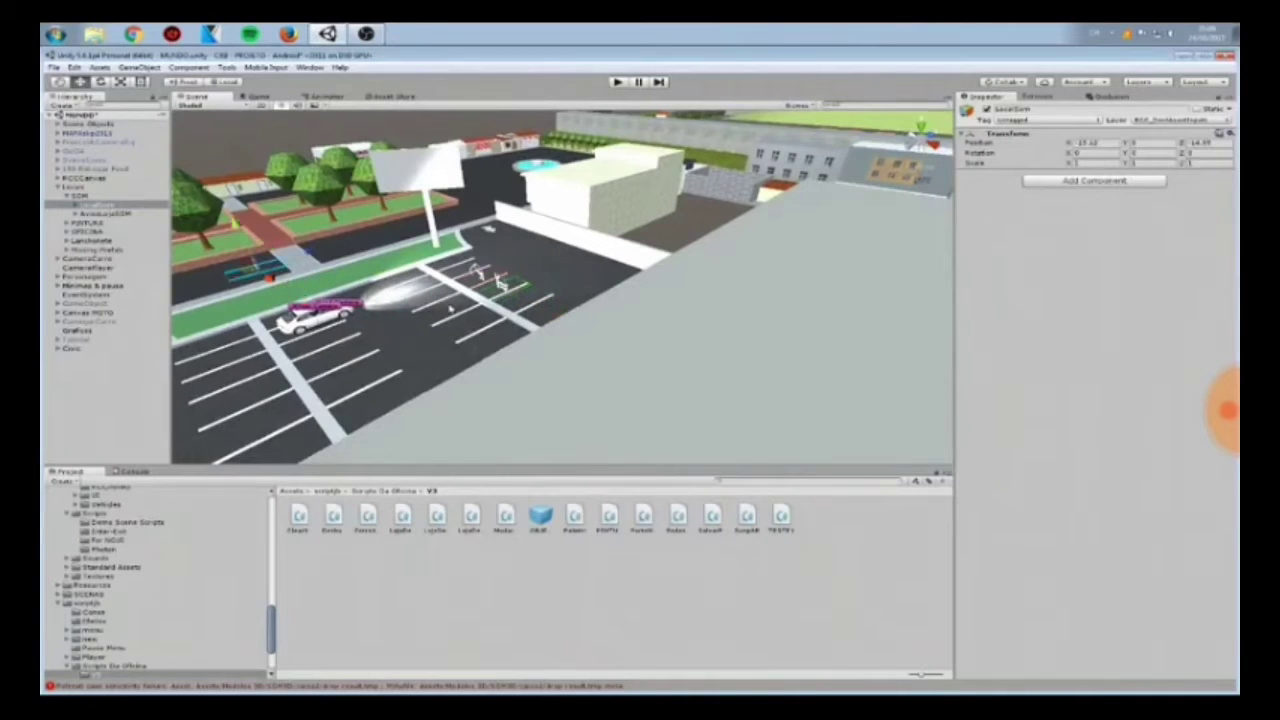
Move the LocalSom marker across the map onto the street in front of the row of colourful shops
scroll(452, 310, "down", 4)
right_click_drag(453, 308, 215, 266)
scroll(597, 406, "down", 4)
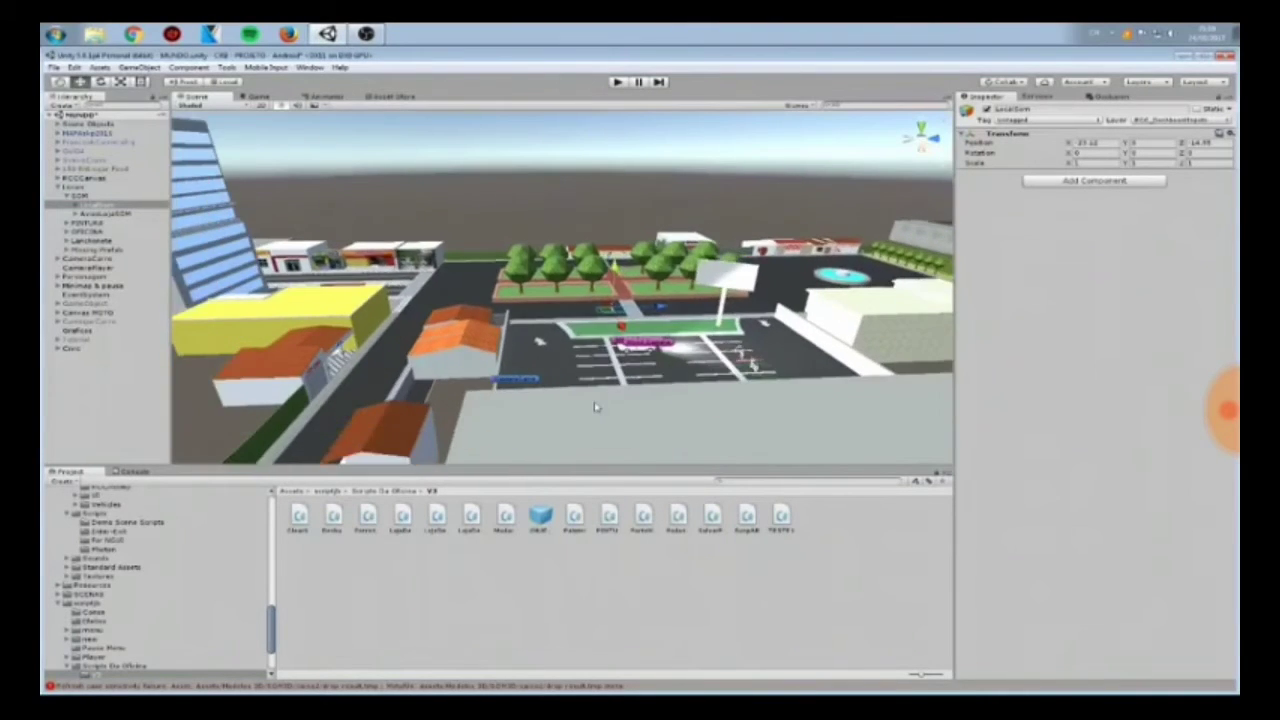
right_click_drag(597, 406, 552, 378)
scroll(552, 379, "up", 5)
right_click_drag(554, 331, 742, 451)
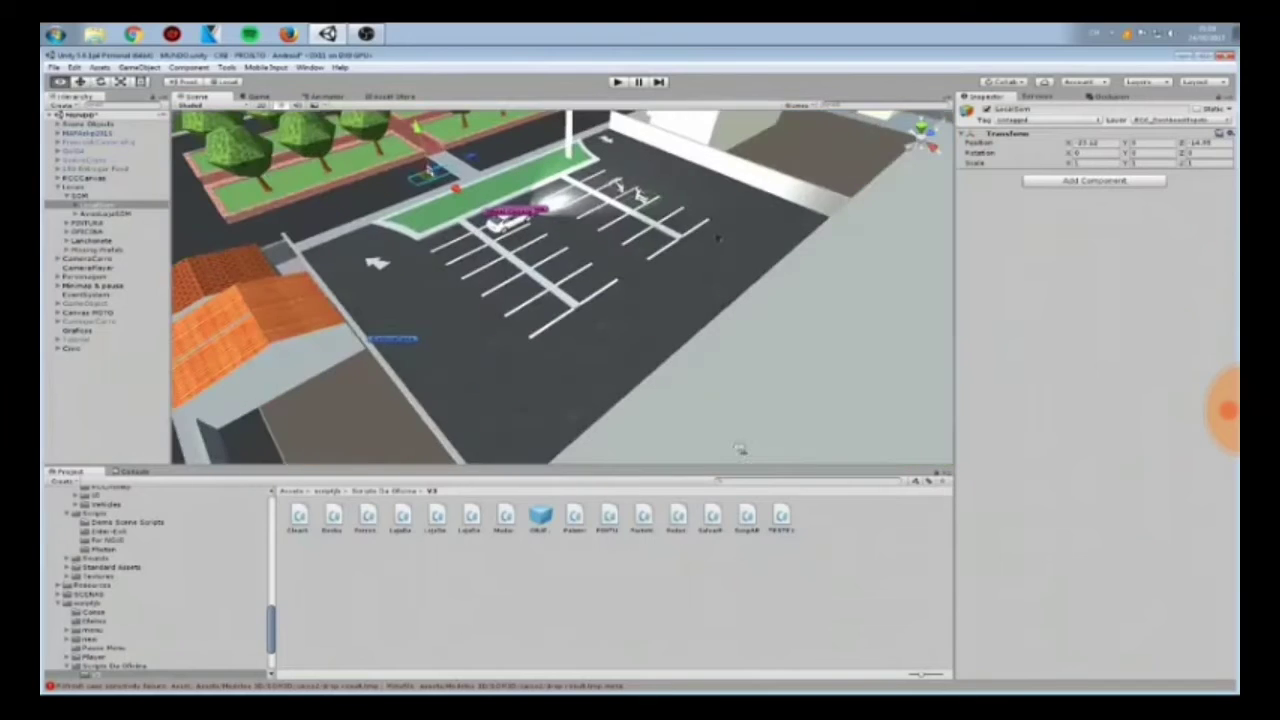
scroll(742, 451, "down", 8)
right_click_drag(699, 412, 588, 353)
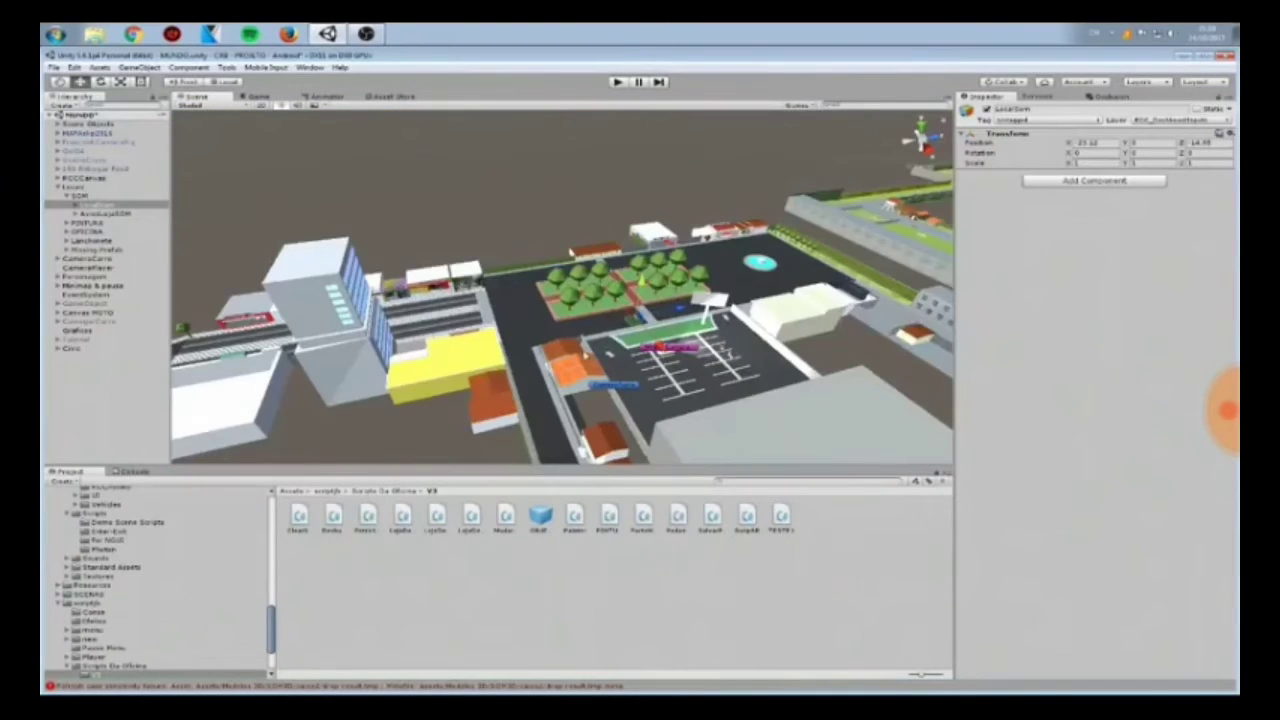
scroll(588, 350, "up", 7)
left_click_drag(585, 295, 560, 235, "alt")
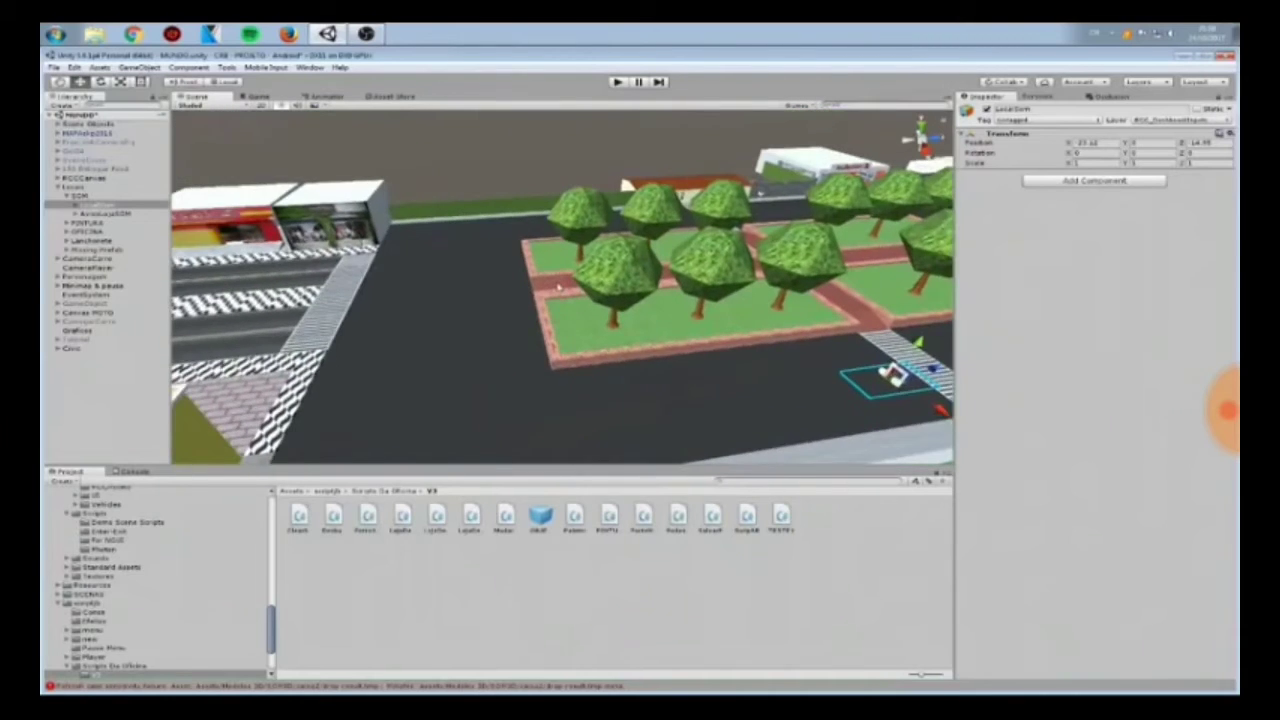
scroll(558, 287, "down", 3)
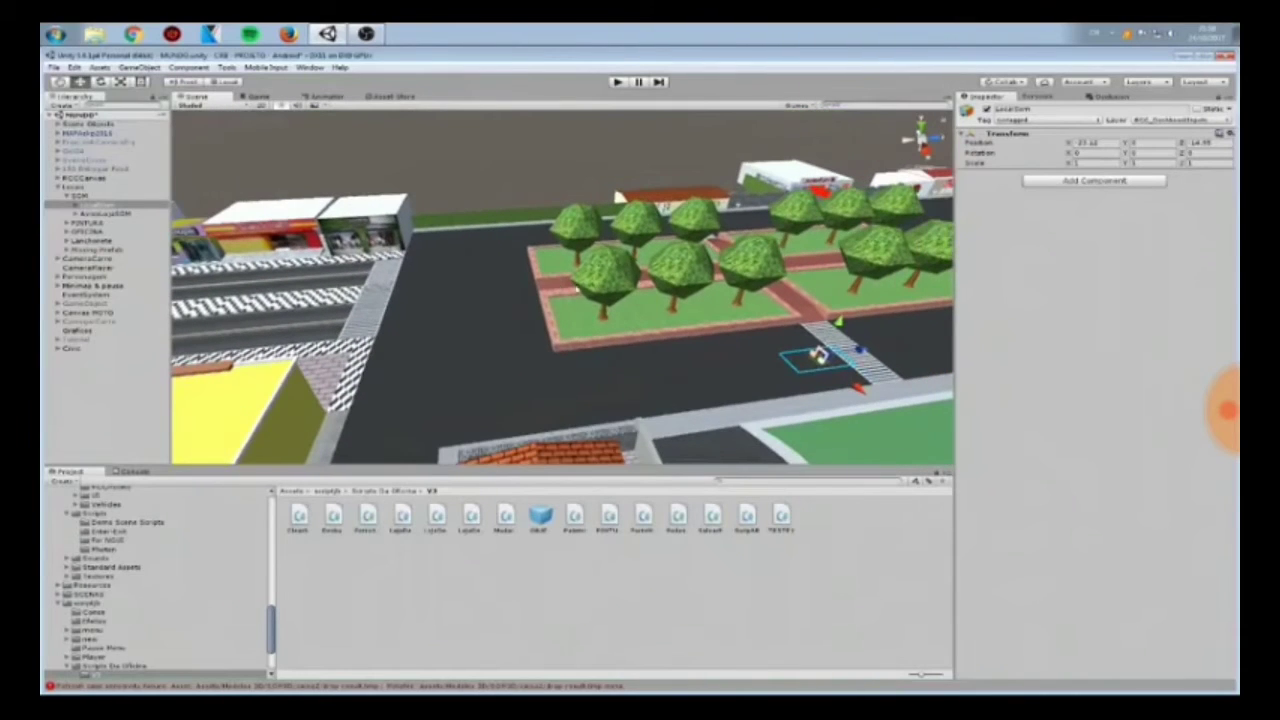
left_click_drag(816, 361, 304, 339)
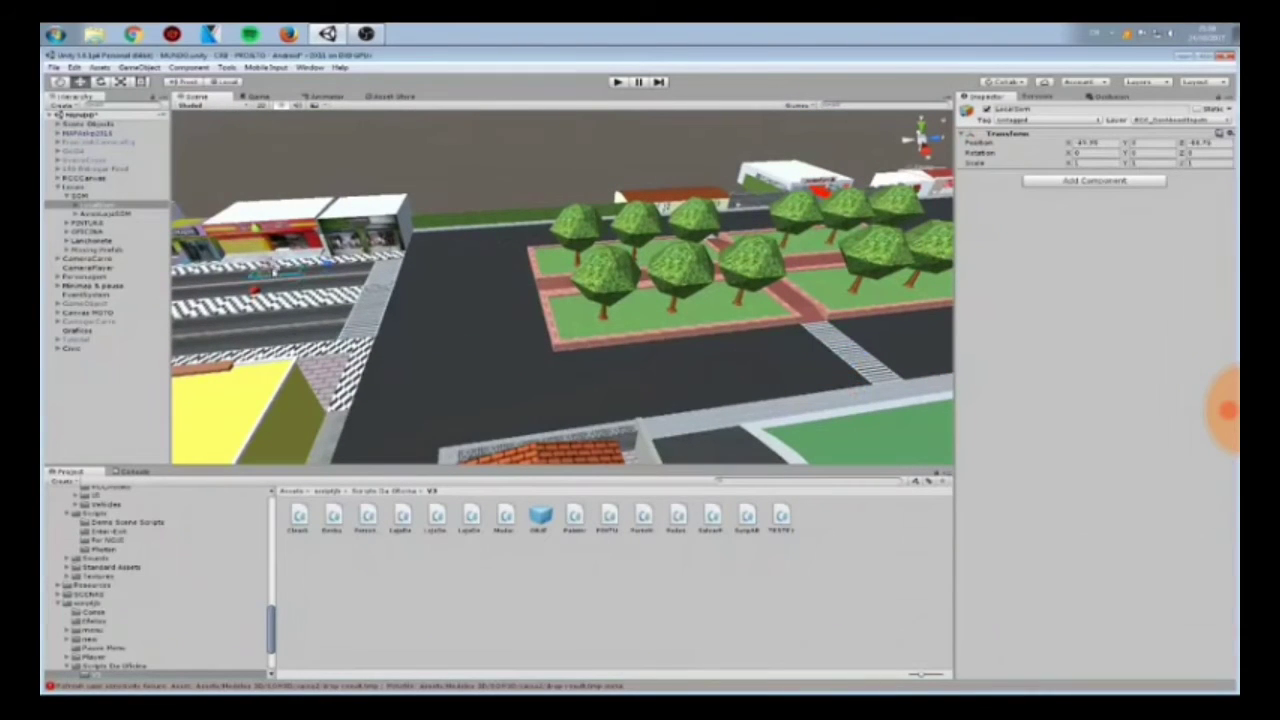
Inspect the shop street and move the LocalSom marker to the pedestrian crossing at its end
double_click(142, 207)
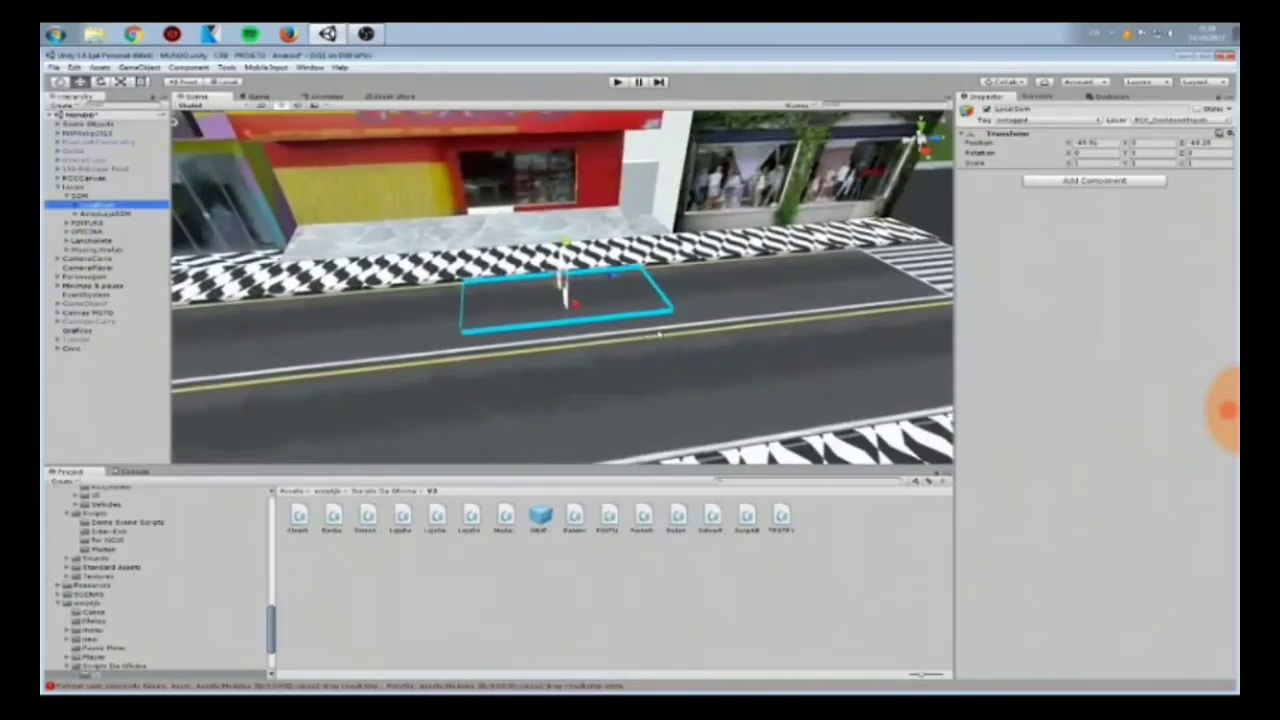
right_click_drag(660, 334, 527, 340)
scroll(528, 340, "down", 3)
right_click_drag(703, 349, 540, 340)
scroll(540, 340, "down", 3)
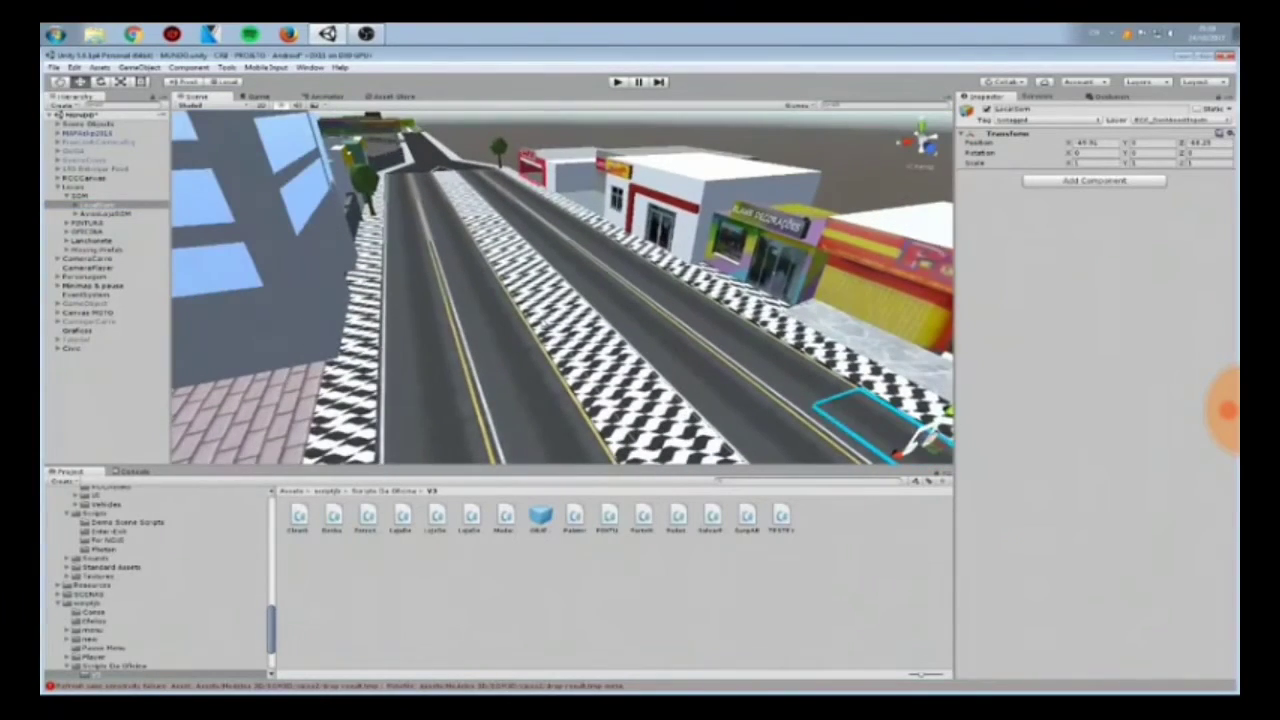
right_click_drag(612, 296, 780, 338)
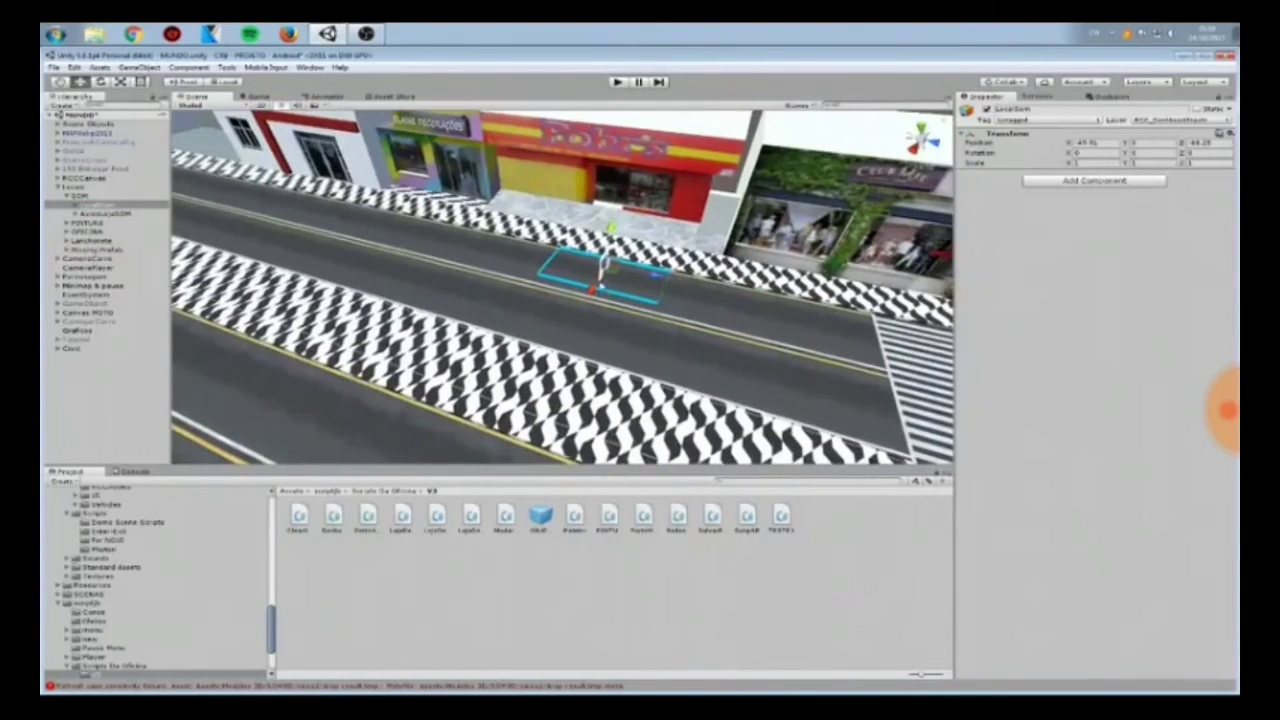
left_click_drag(648, 287, 1000, 371)
Move the LocalSom marker across the plaza roads to the asphalt in front of the Sorveteria and focus on it
right_click_drag(620, 300, 890, 289)
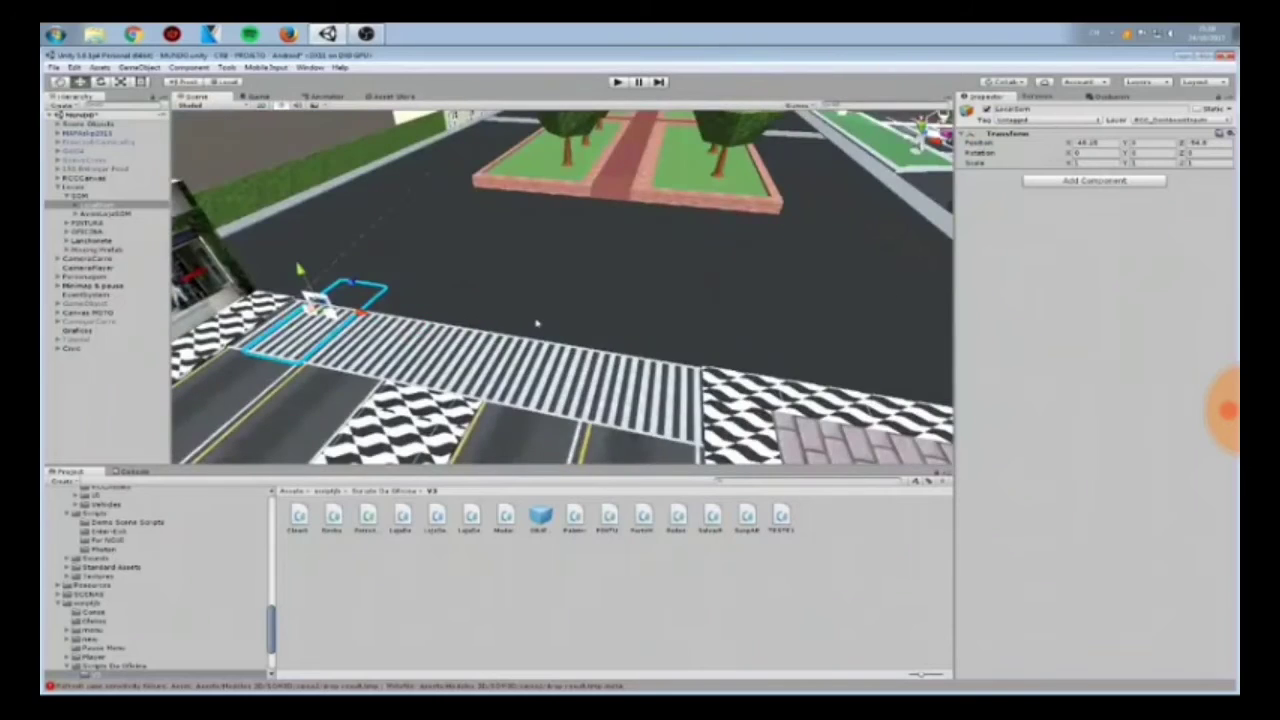
scroll(536, 323, "down", 3)
scroll(536, 323, "down", 6)
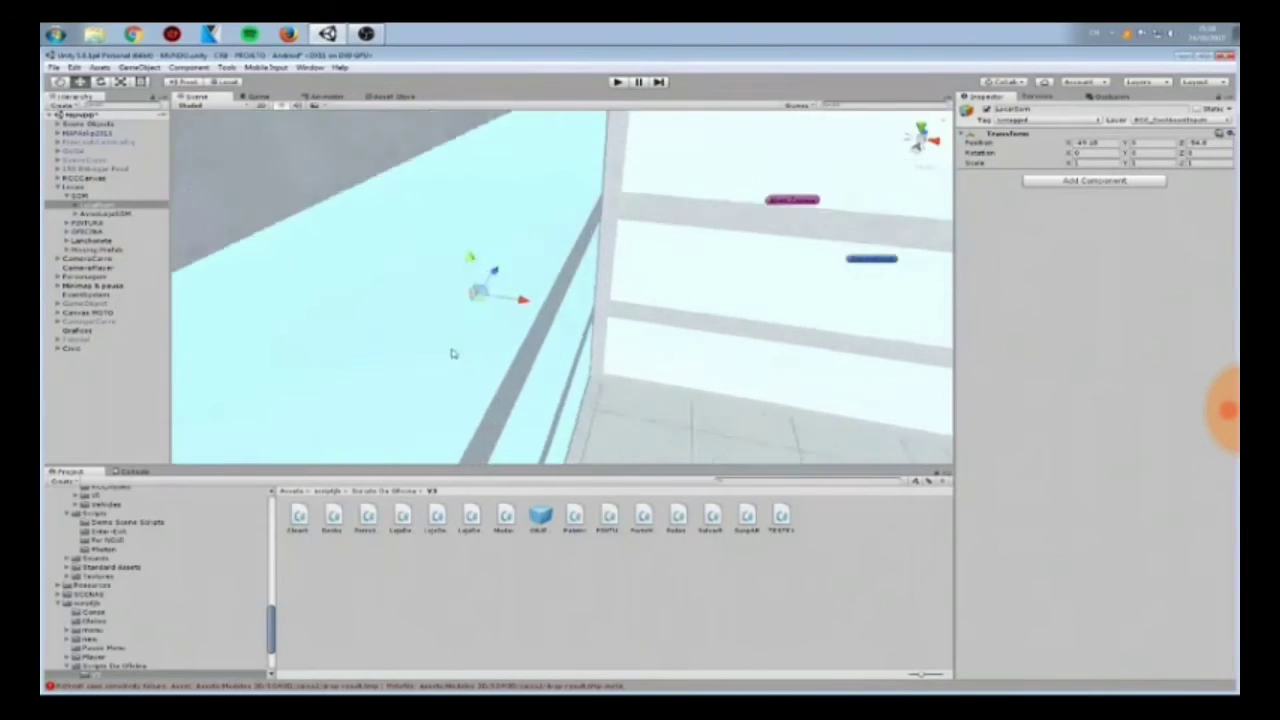
right_click_drag(451, 352, 528, 337)
scroll(858, 354, "down", 5)
scroll(584, 317, "down", 3)
left_click_drag(495, 370, 395, 190)
key("f")
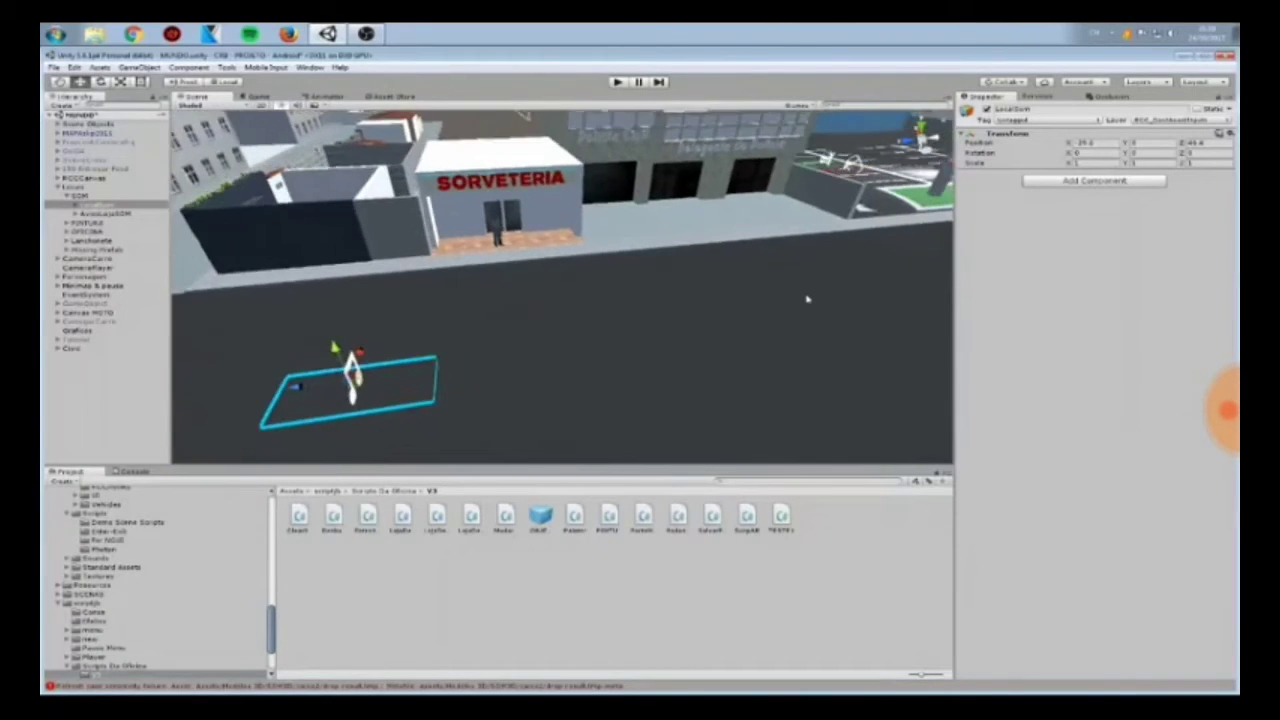
Move the LocalSom marker into the side street beyond the Sorveteria and focus on it
scroll(808, 298, "down", 6)
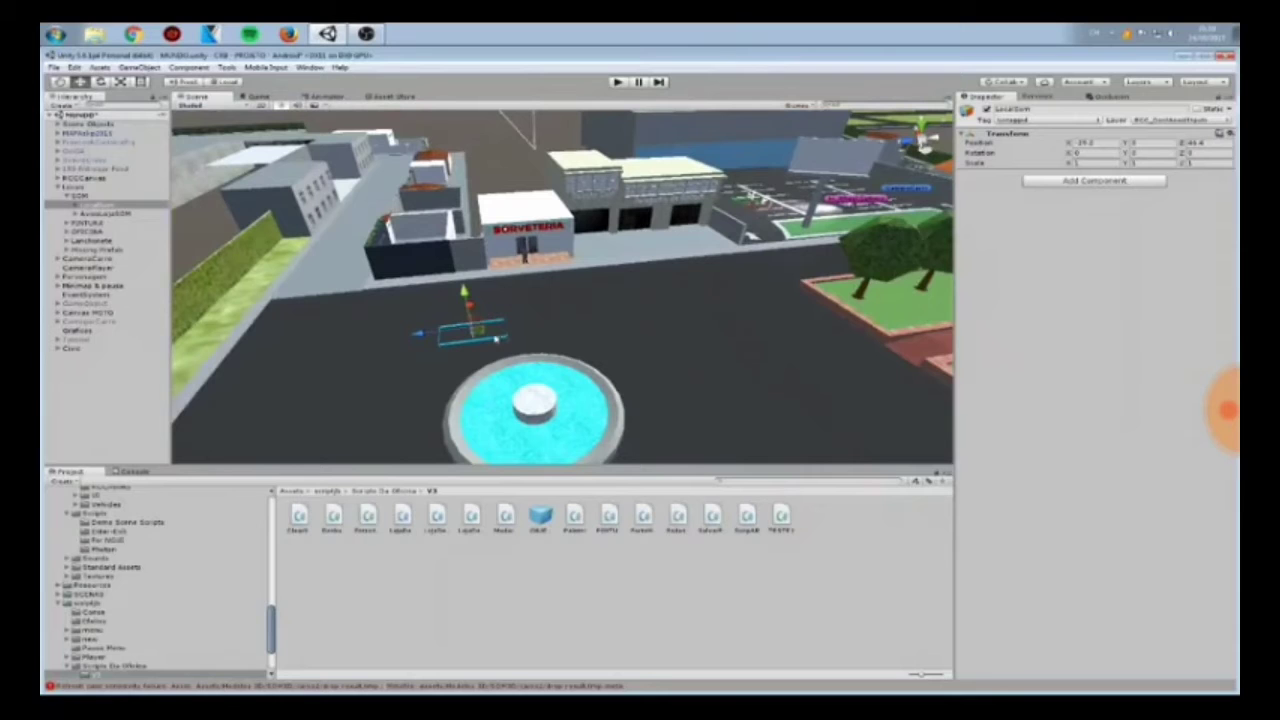
left_click_drag(478, 333, 358, 212)
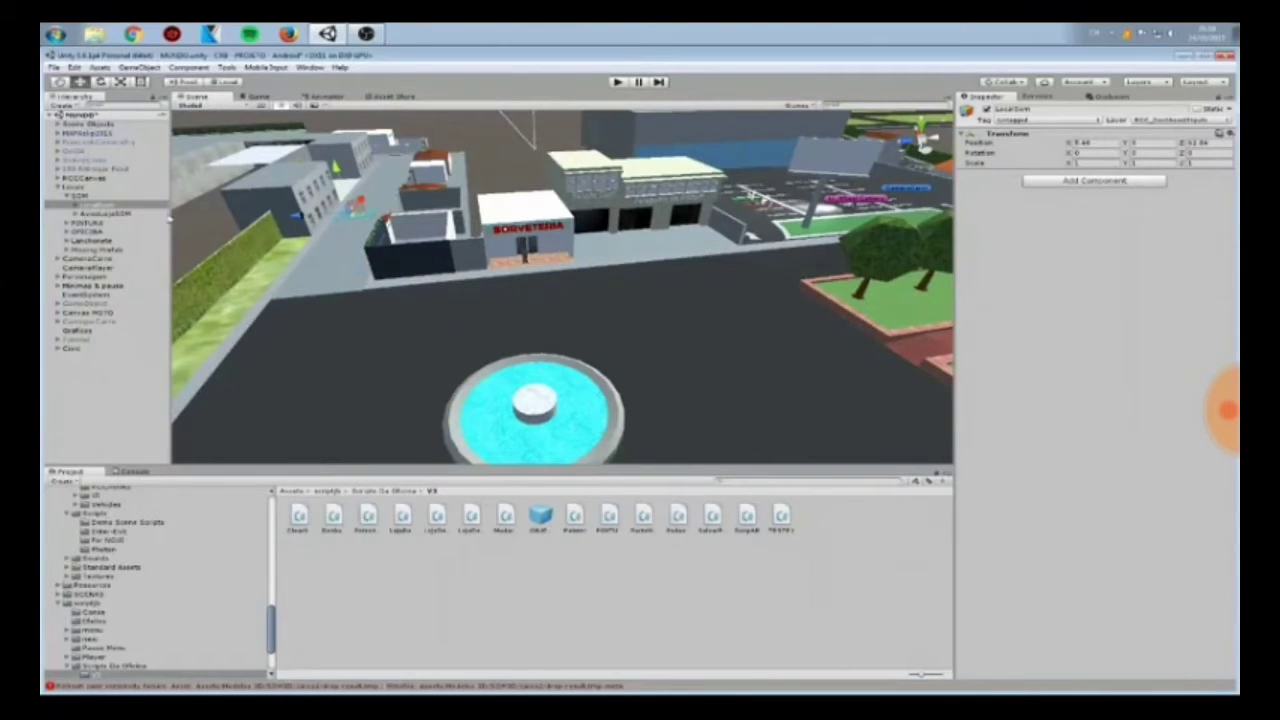
left_click(140, 208)
double_click(140, 208)
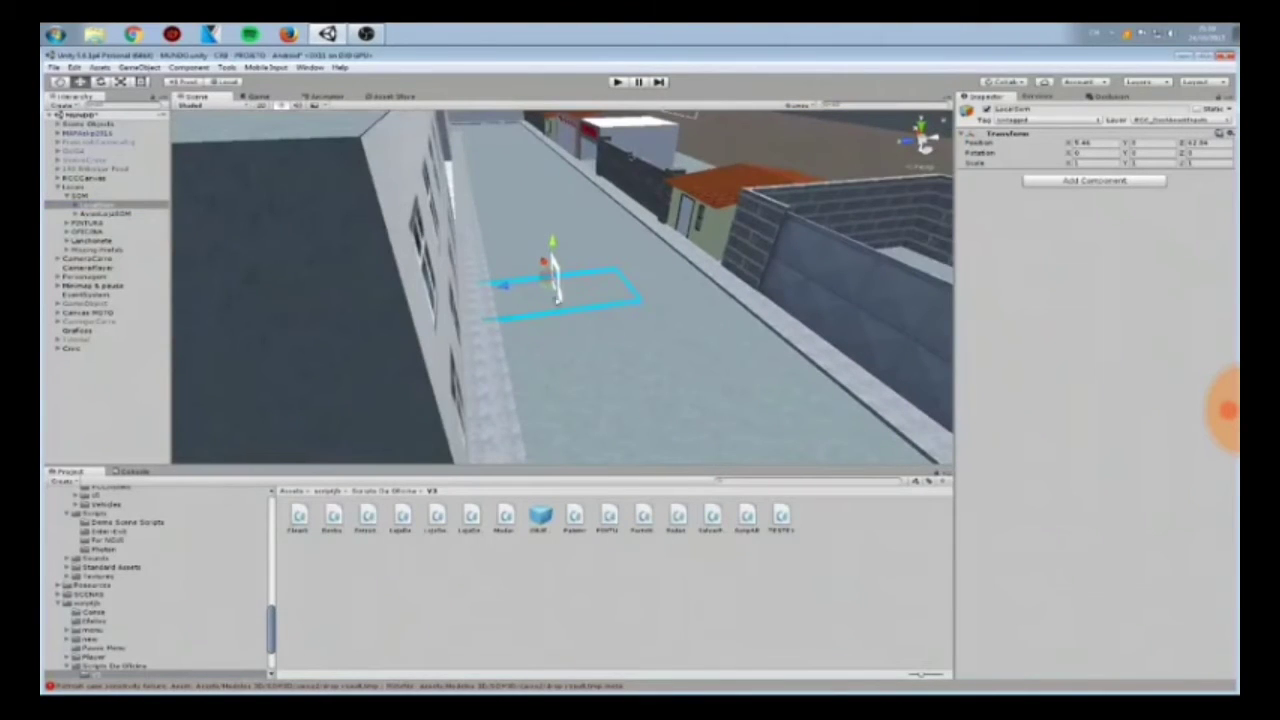
Move the LocalSom marker farther along the side street to the entrance of the Feroze Paints shop
left_click_drag(551, 292, 582, 145)
double_click(120, 205)
right_click_drag(480, 290, 803, 306)
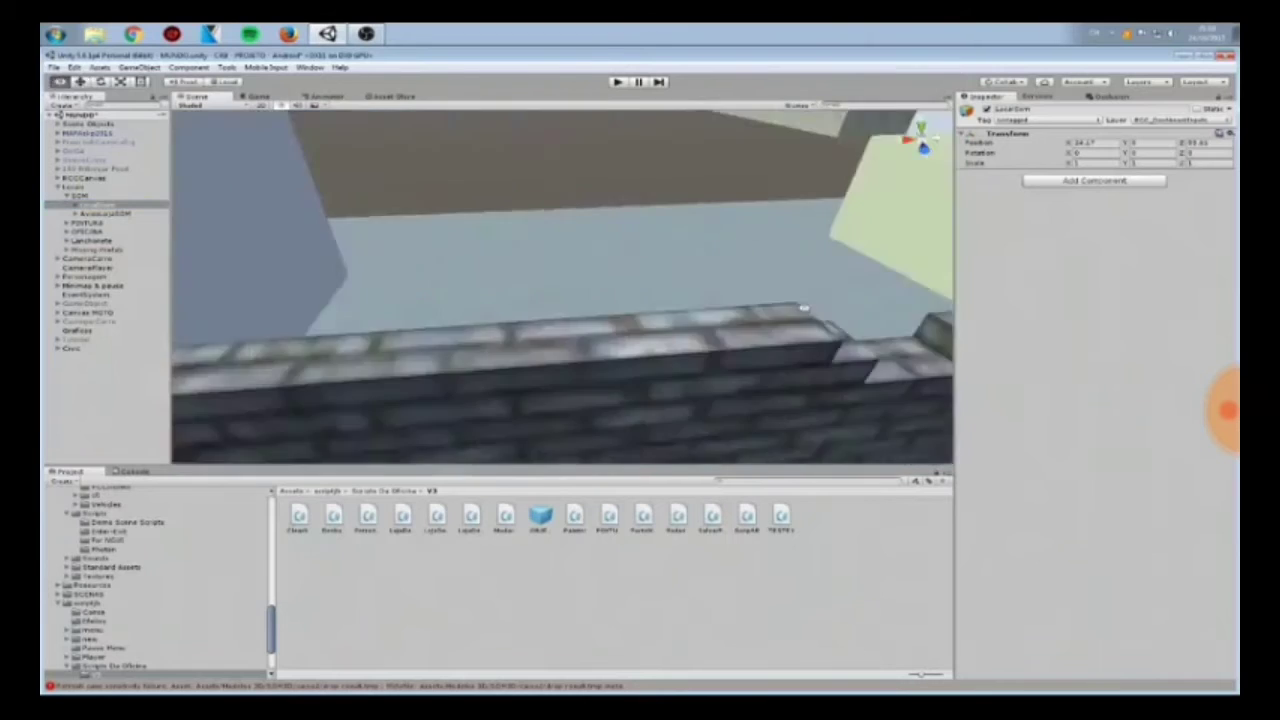
scroll(642, 287, "down", 5)
right_click_drag(642, 288, 573, 303)
Enlarge the Feroze Paints building group uniformly to a scale of about 0.067
left_click(564, 277)
left_click(564, 277)
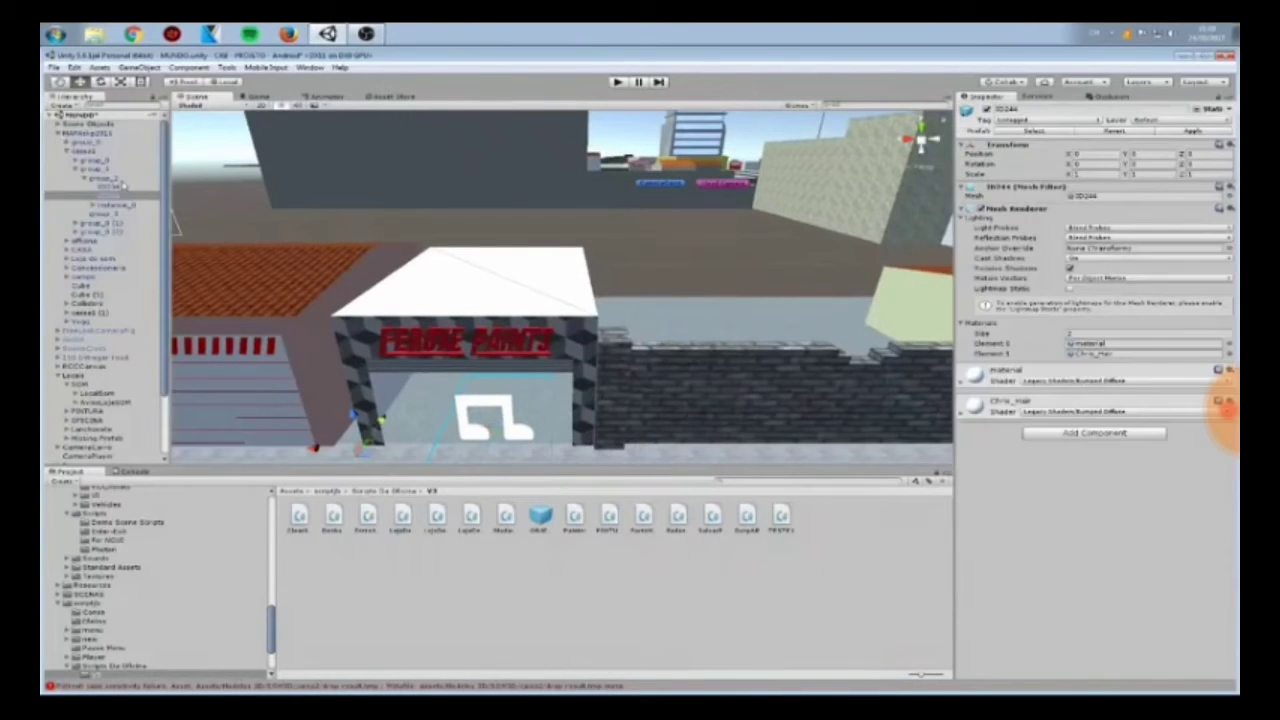
left_click(184, 324)
right_click_drag(596, 219, 553, 236)
left_click(449, 341)
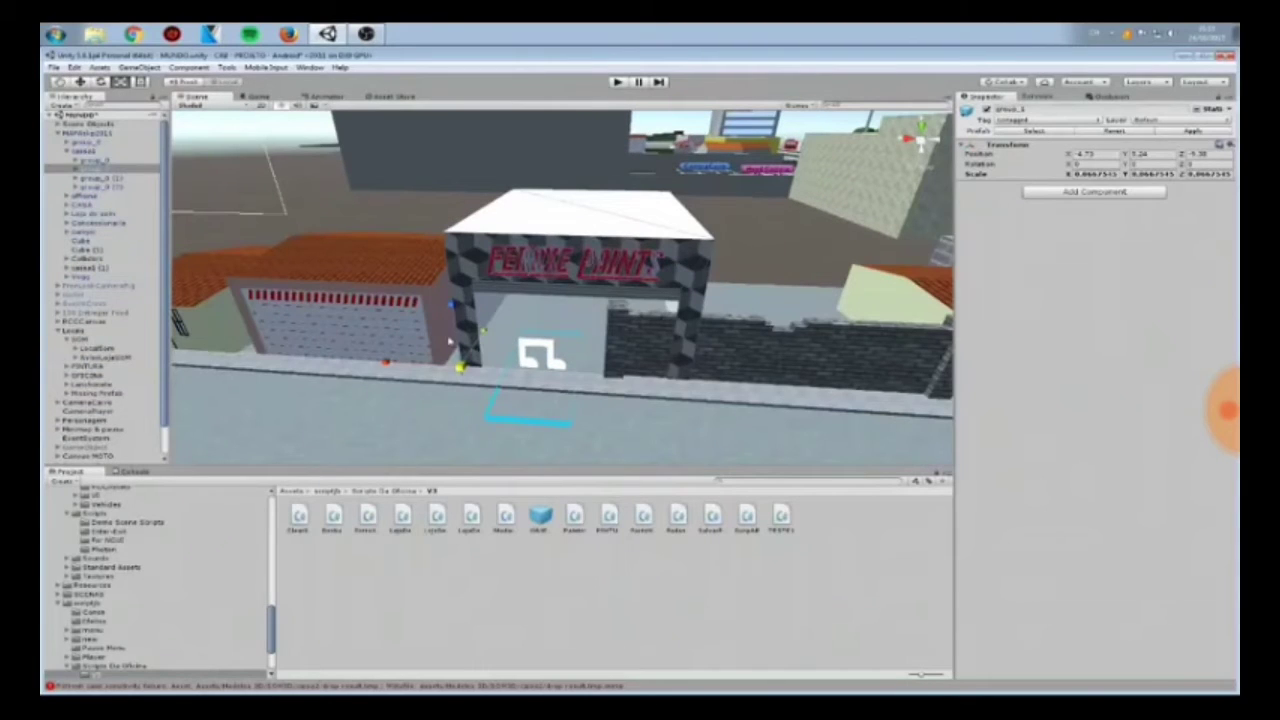
Shorten the adjoining brick wall to an X scale of about 0.72, clearing the shop's doorway, and lower it slightly
left_click(79, 82)
left_click(723, 333)
left_click(144, 84)
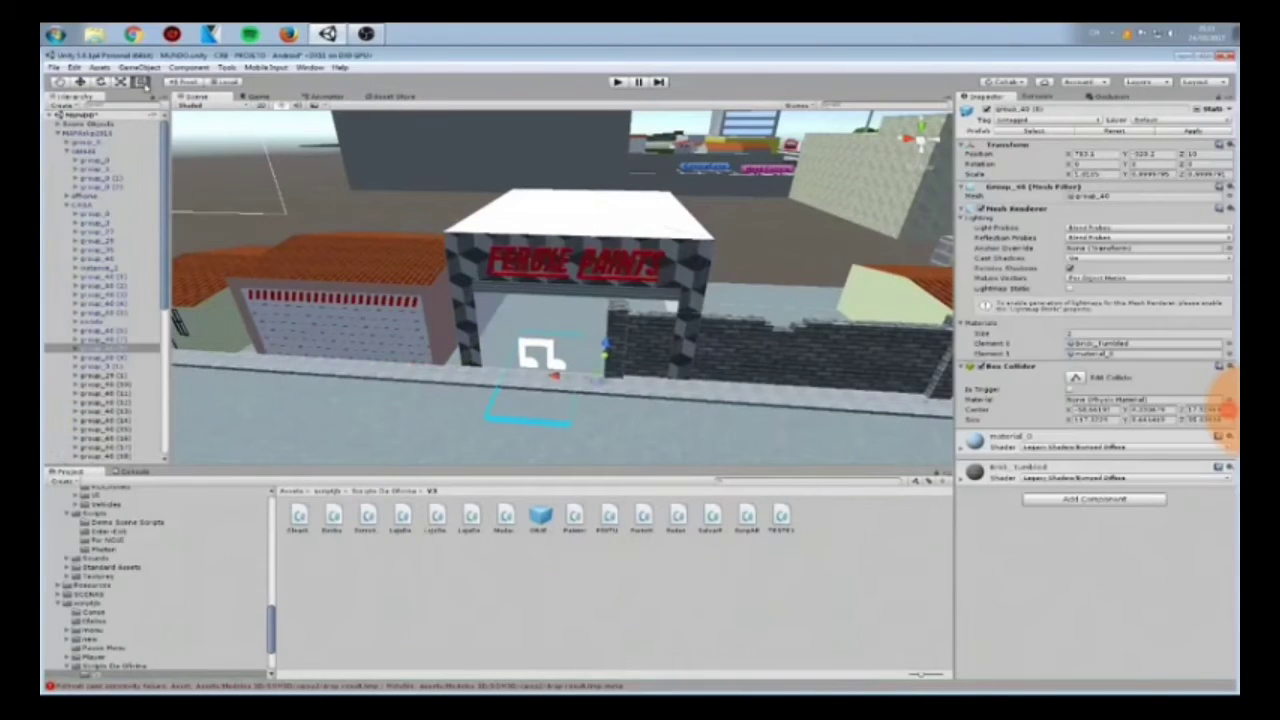
left_click_drag(611, 344, 694, 342)
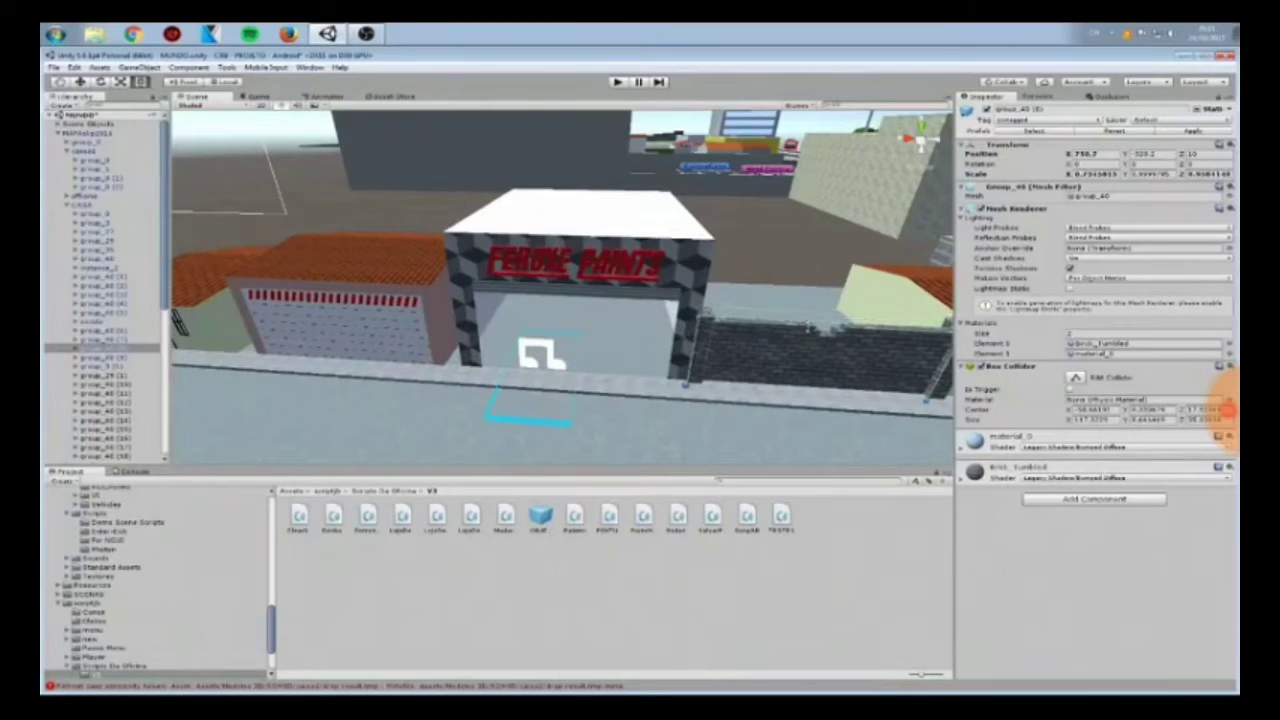
left_click_drag(808, 327, 809, 338)
mouse_move(490, 288)
right_mouse_down()
mouse_move(703, 274)
mouse_move(573, 288)
mouse_move(609, 308)
right_mouse_up()
key("s")
key("w")
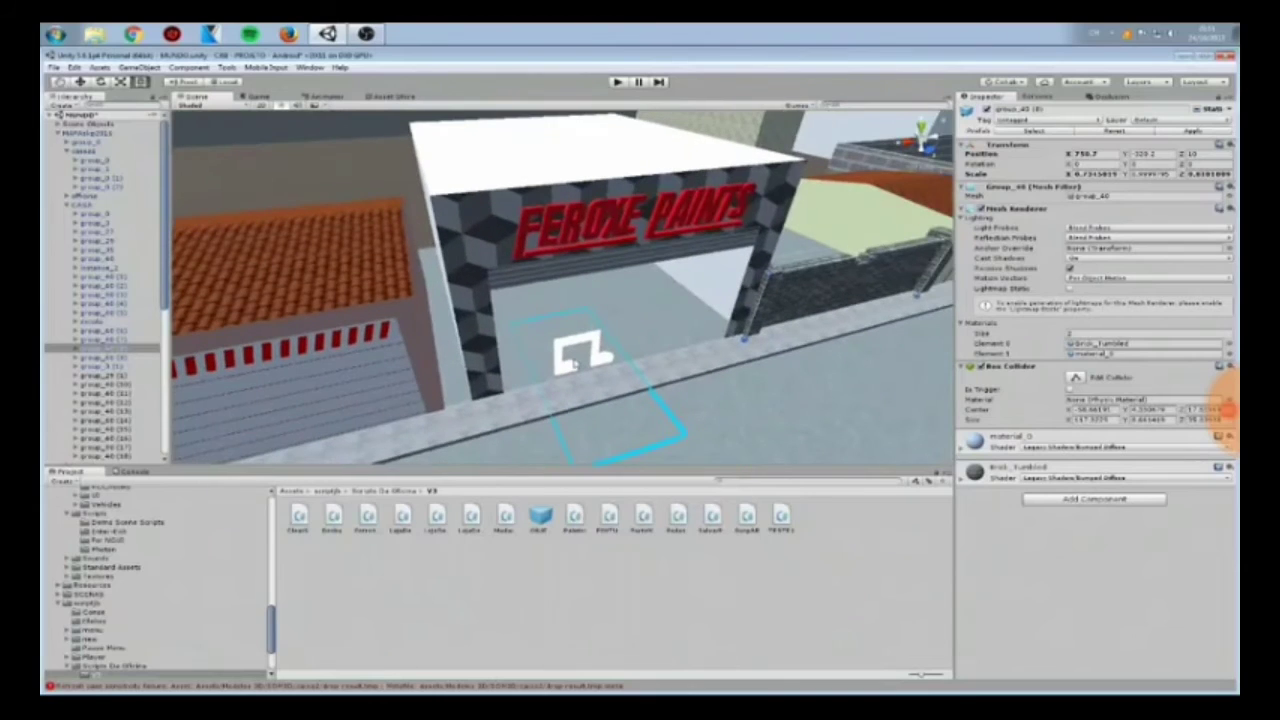
Collapse the house group in the hierarchy and check which child groups make up the Feroze Paints building
left_click(575, 365)
left_click(559, 366)
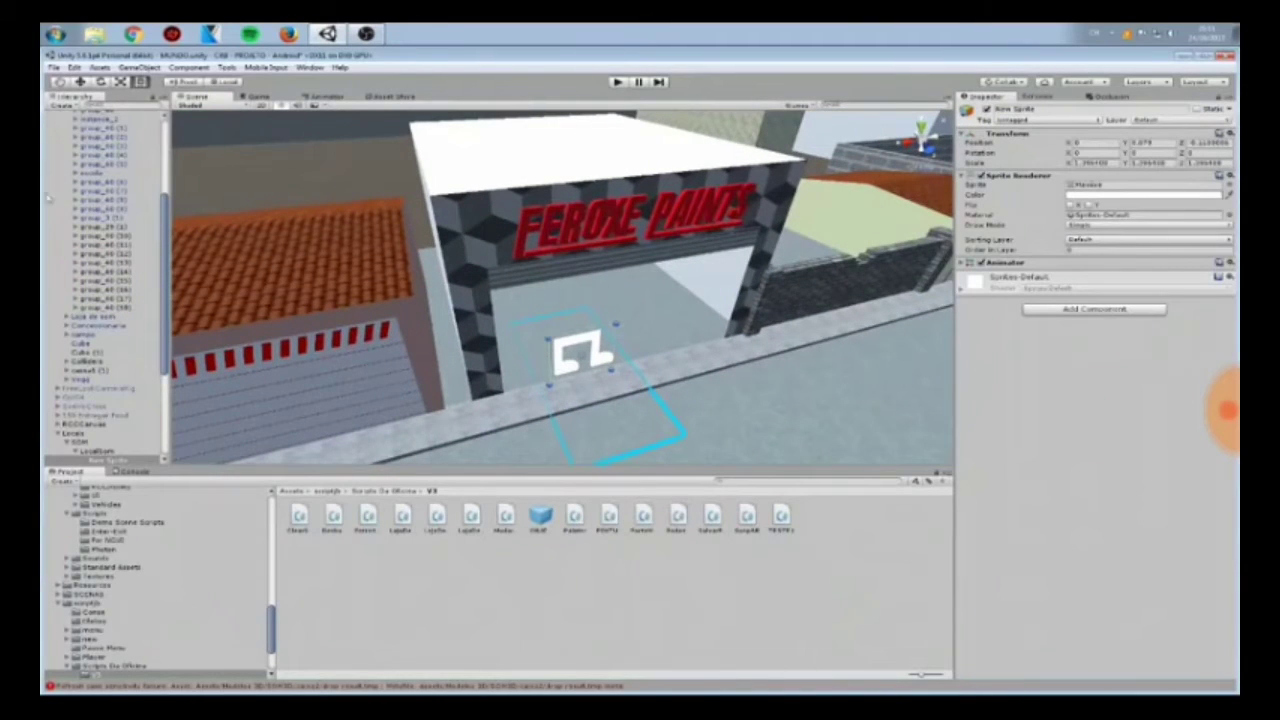
scroll(152, 135, "up", 5)
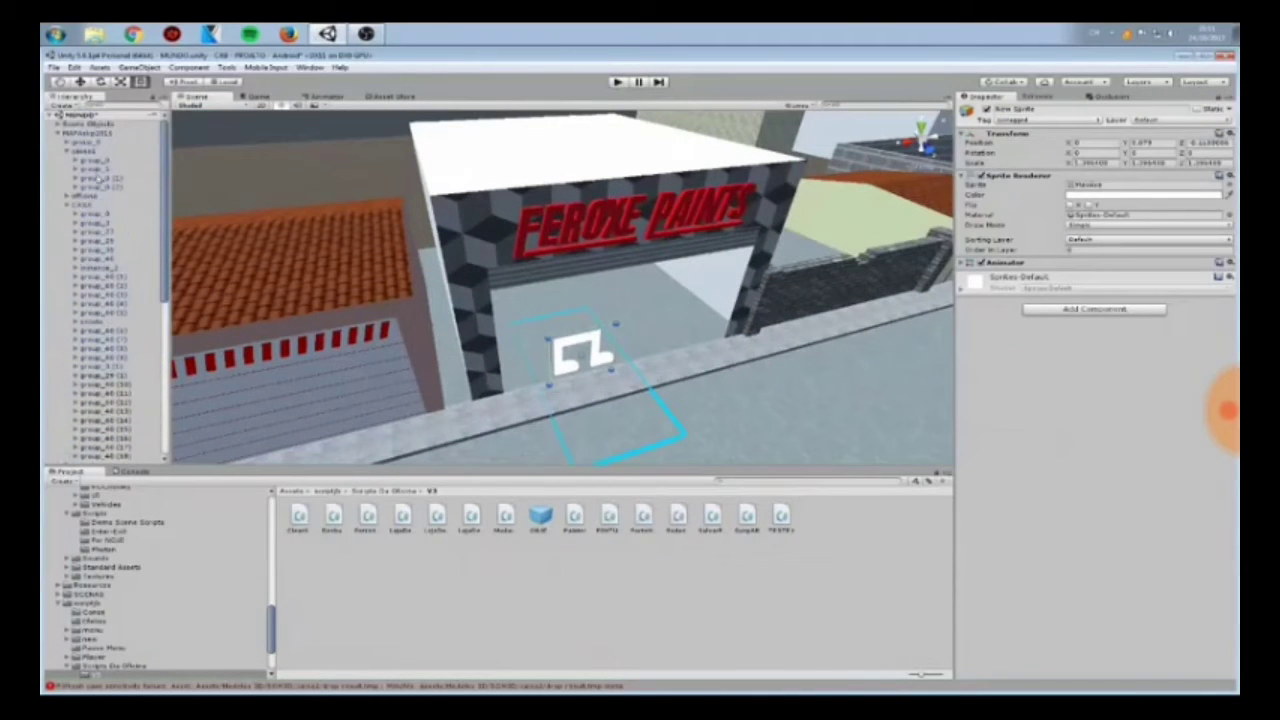
left_click(68, 205)
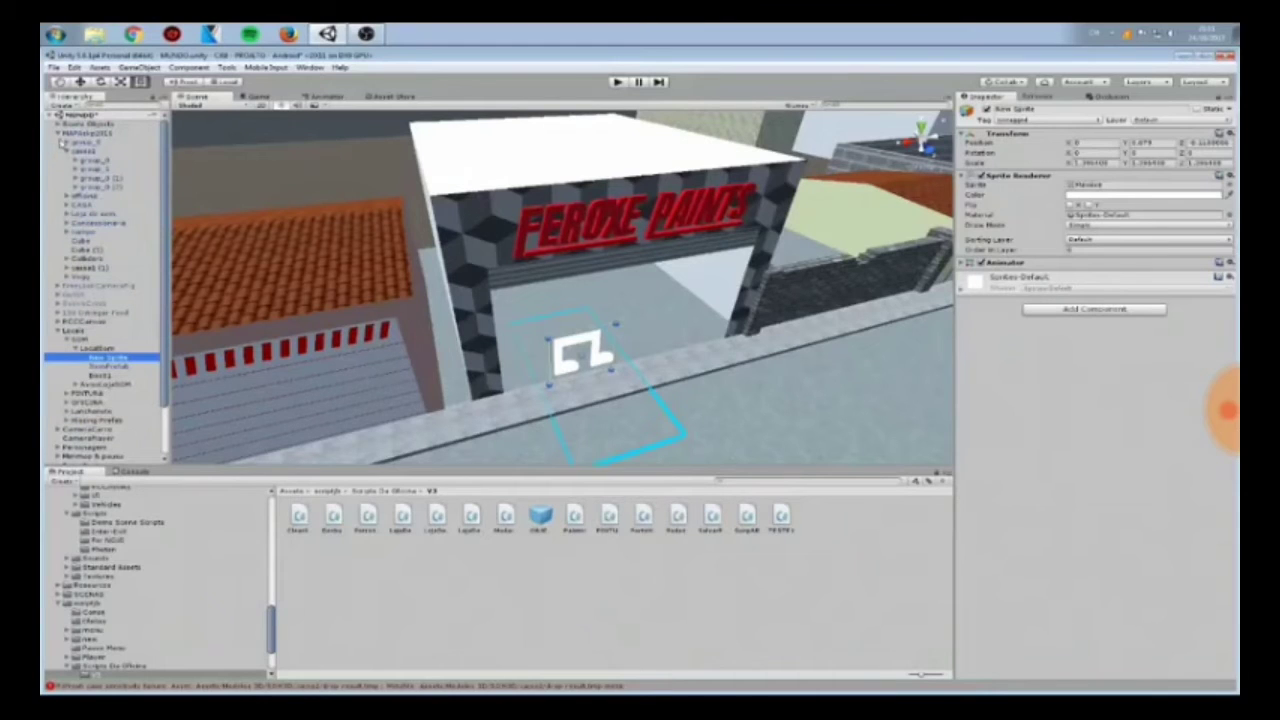
left_click(93, 170)
left_click(95, 178)
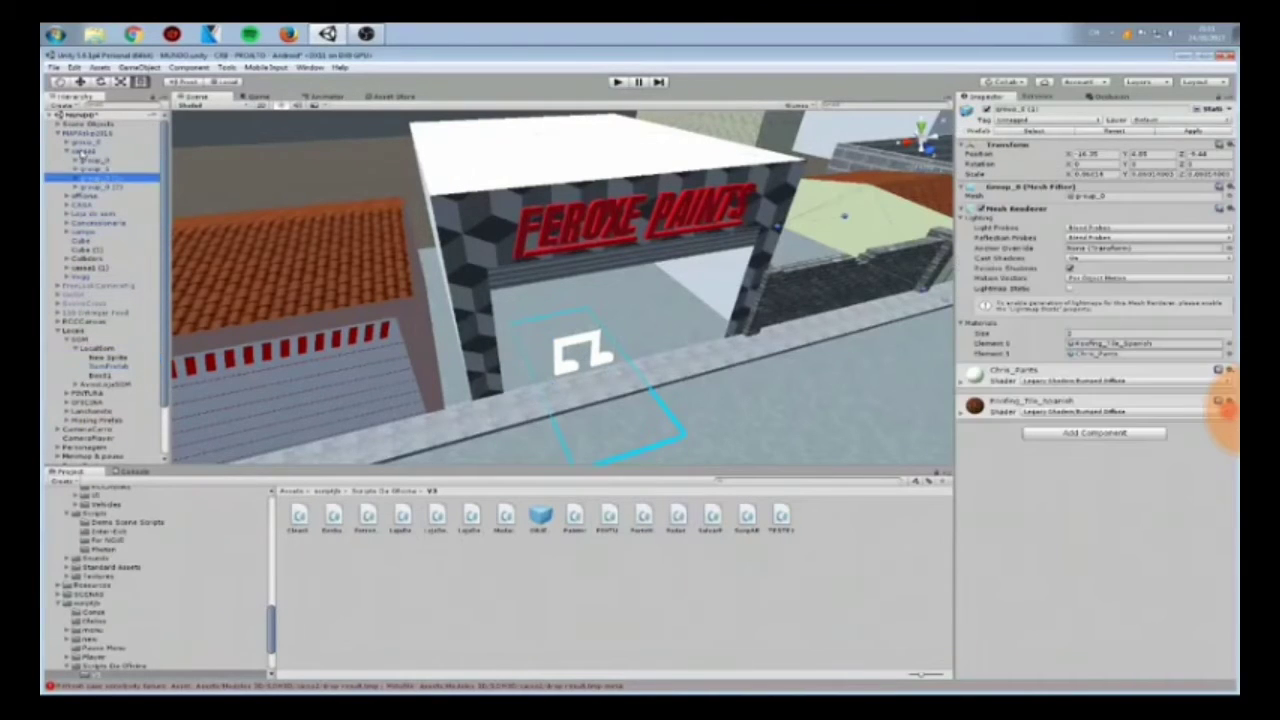
left_click(95, 187)
left_click(93, 171)
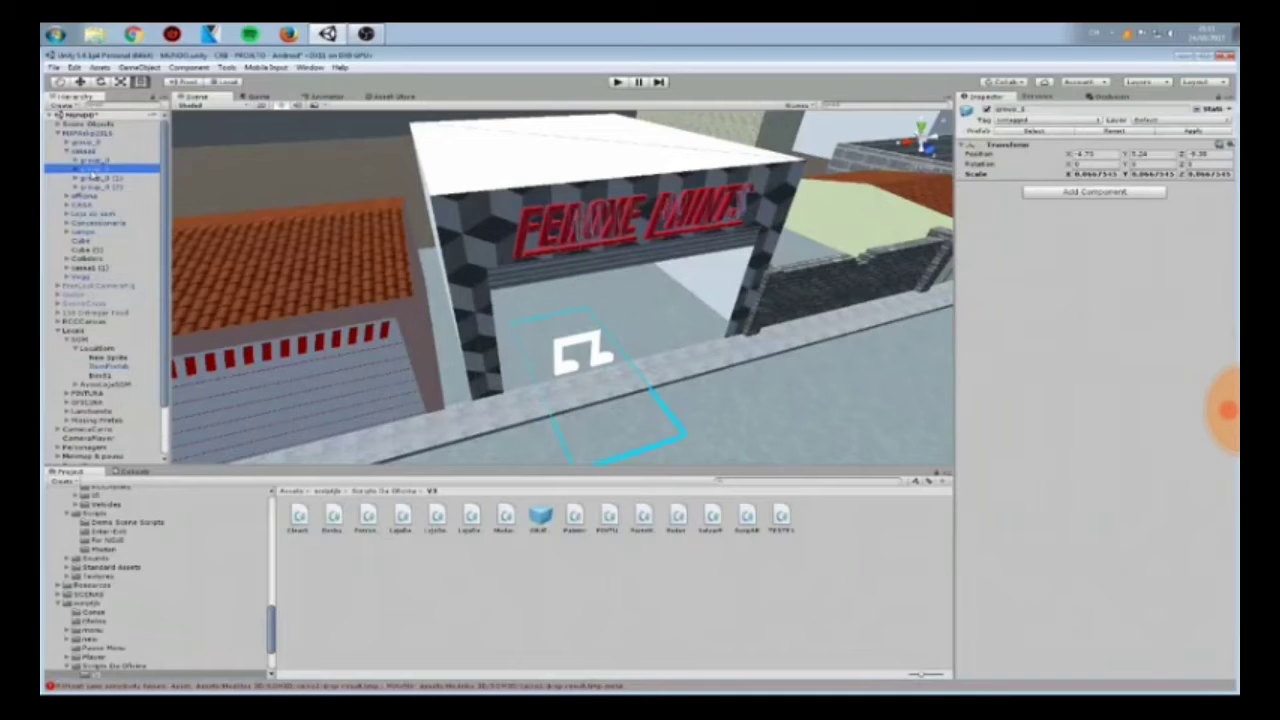
left_click(90, 162)
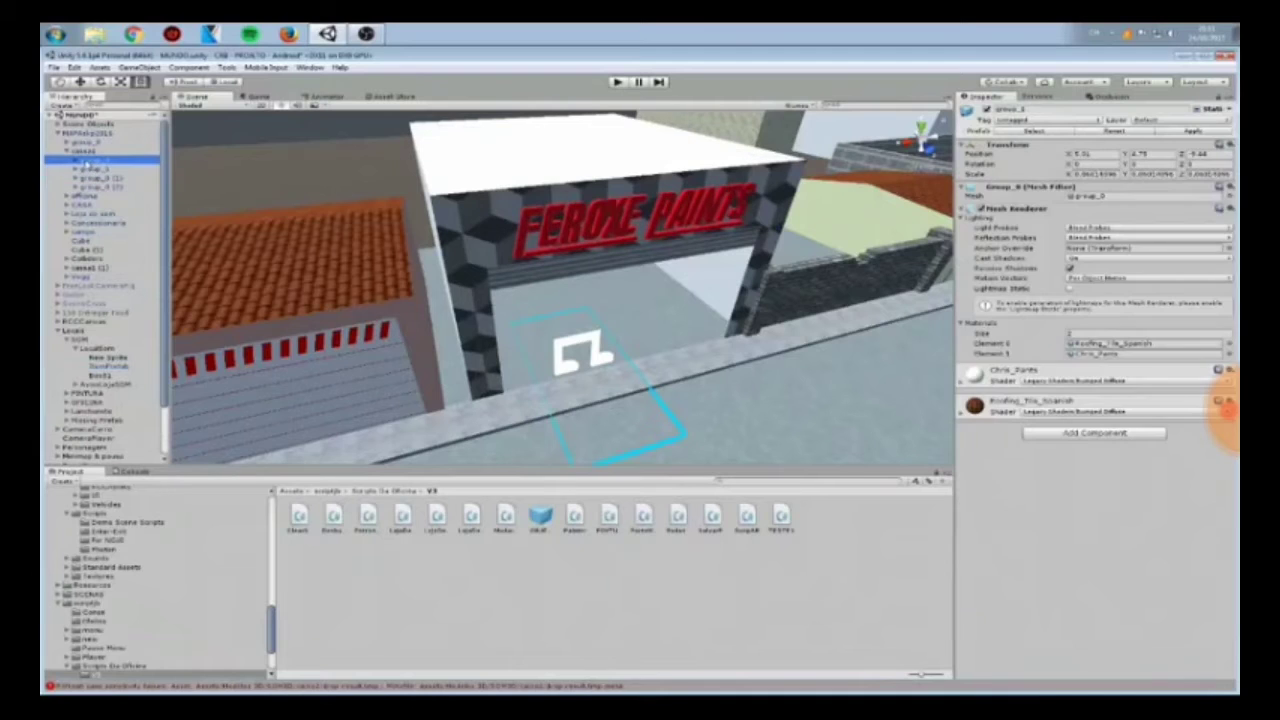
Move the LocalSom marker along its Z axis from the sidewalk into the Feroze Paints shop
double_click(100, 348)
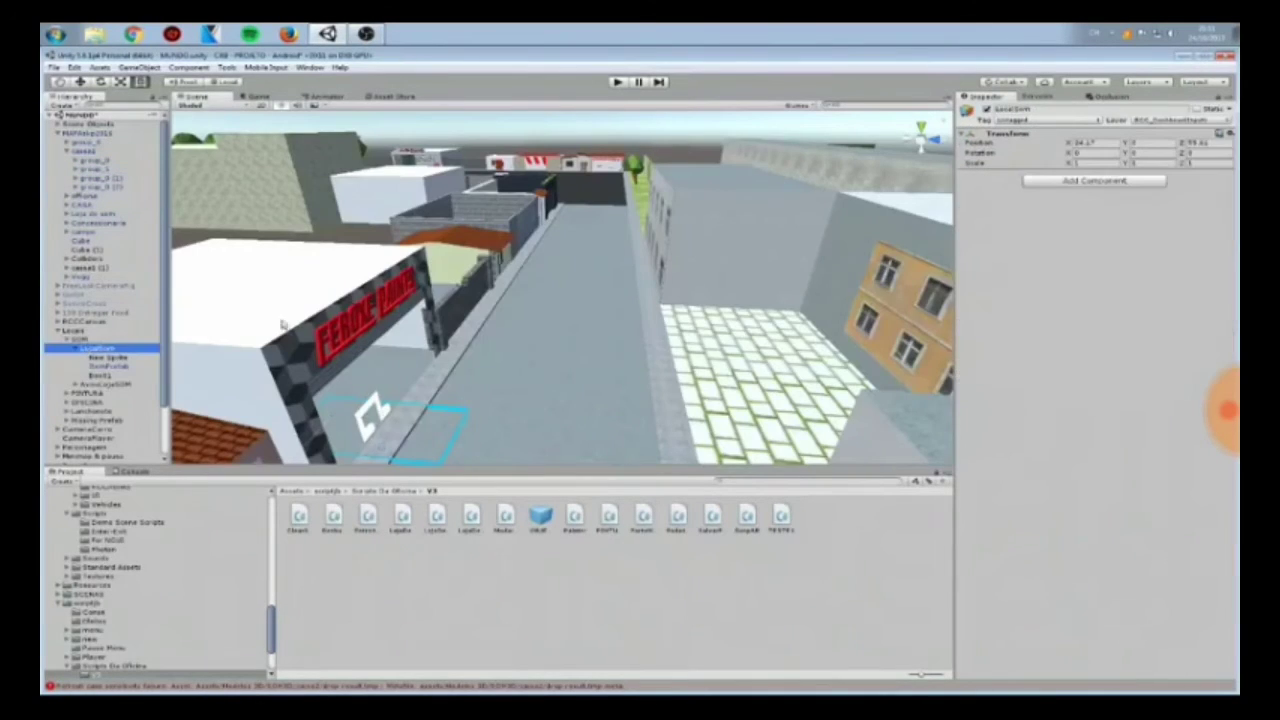
right_click_drag(283, 324, 165, 328)
scroll(283, 324, "down", 3)
left_click(82, 81)
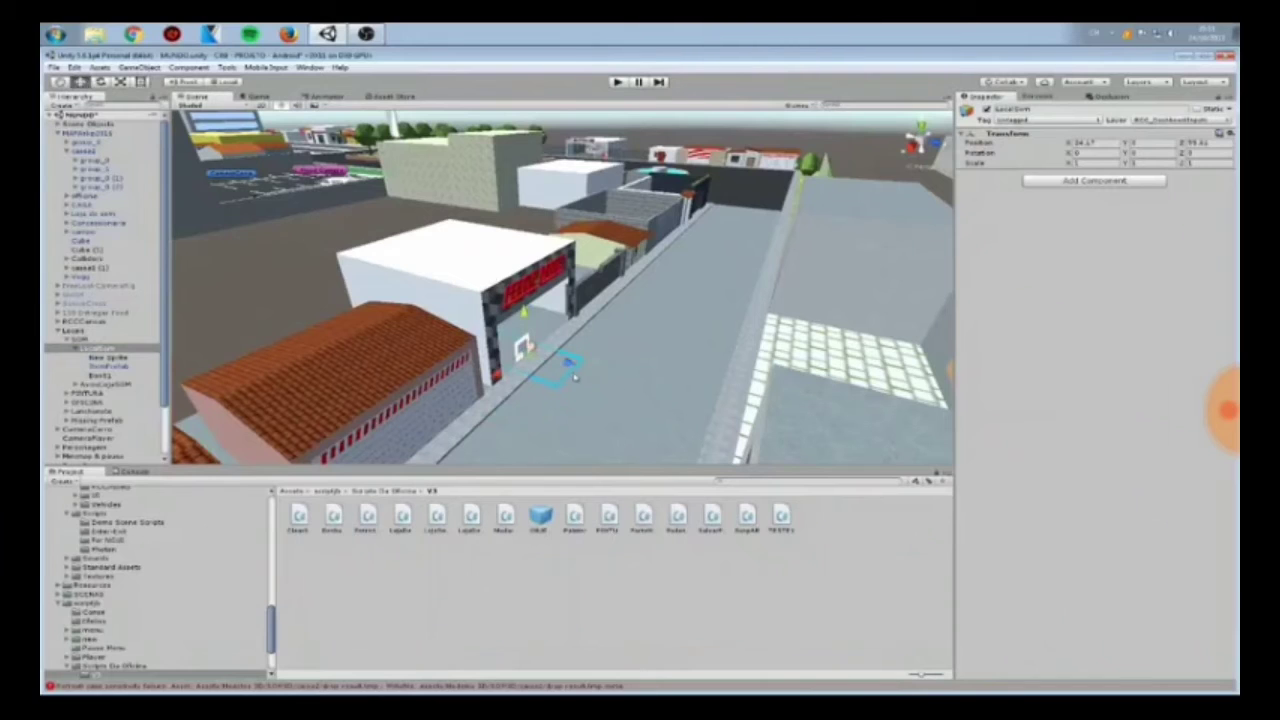
left_click_drag(527, 345, 518, 348)
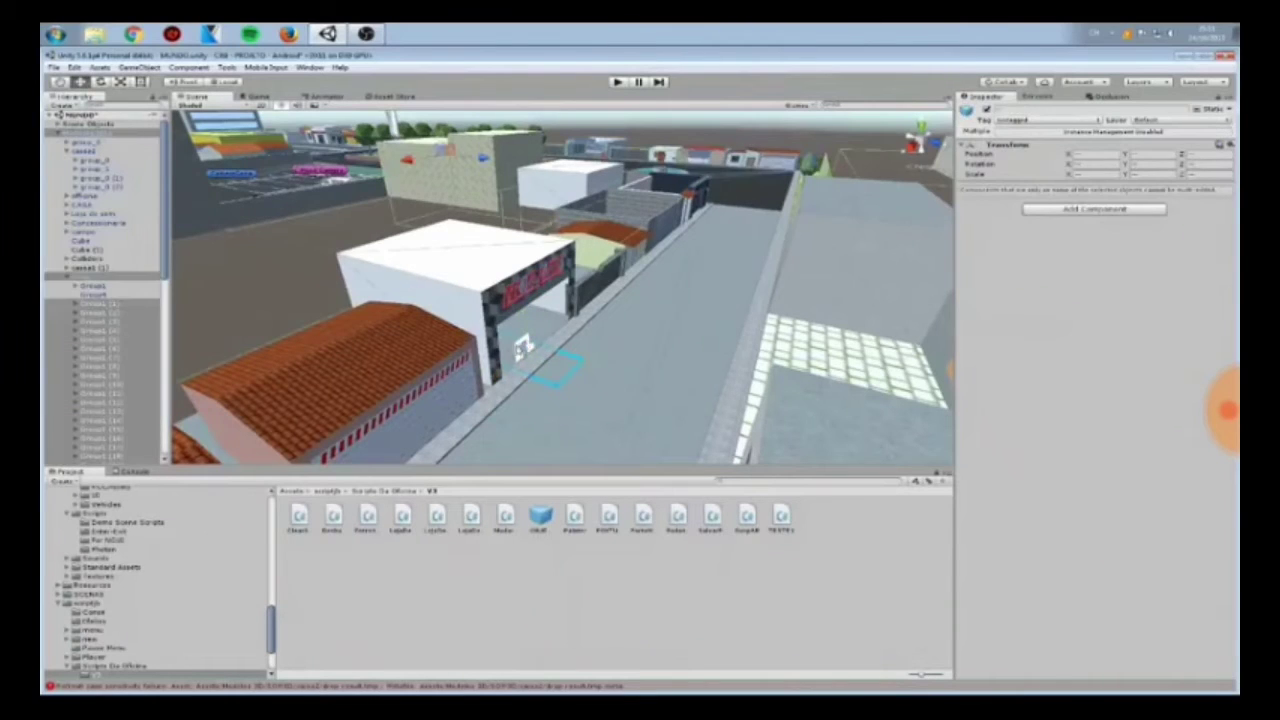
left_click(64, 280)
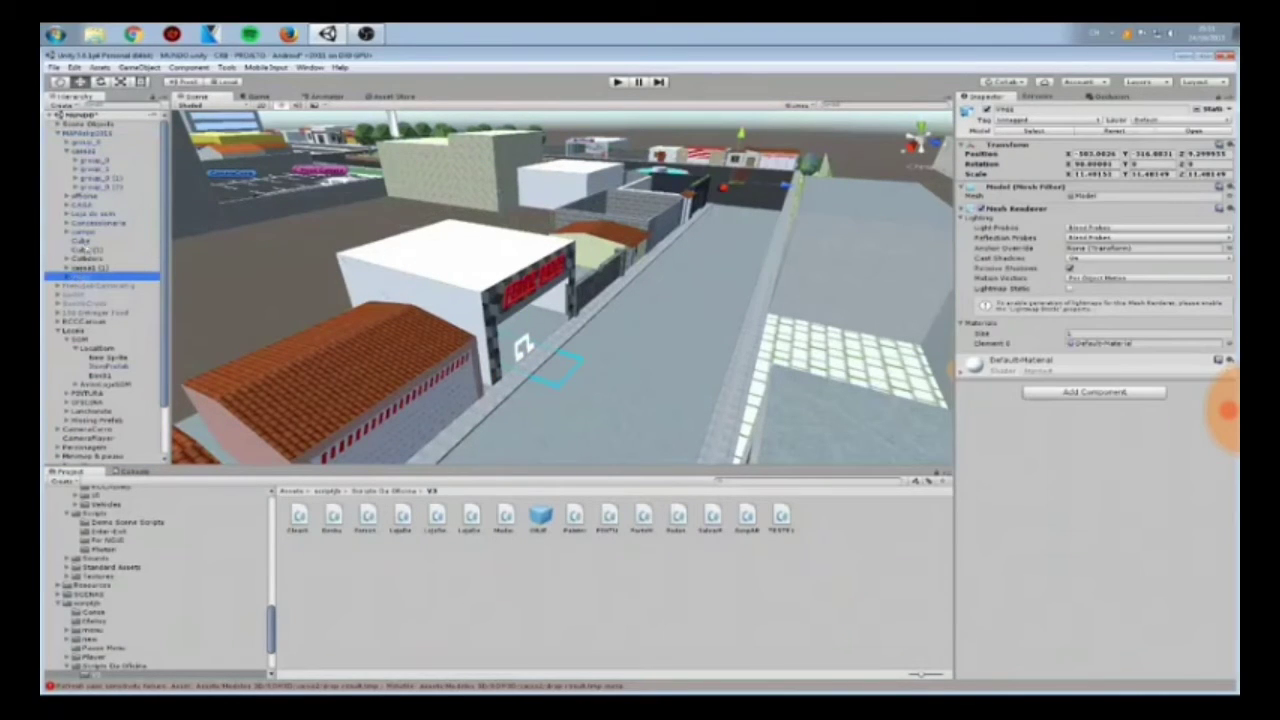
left_click(87, 232)
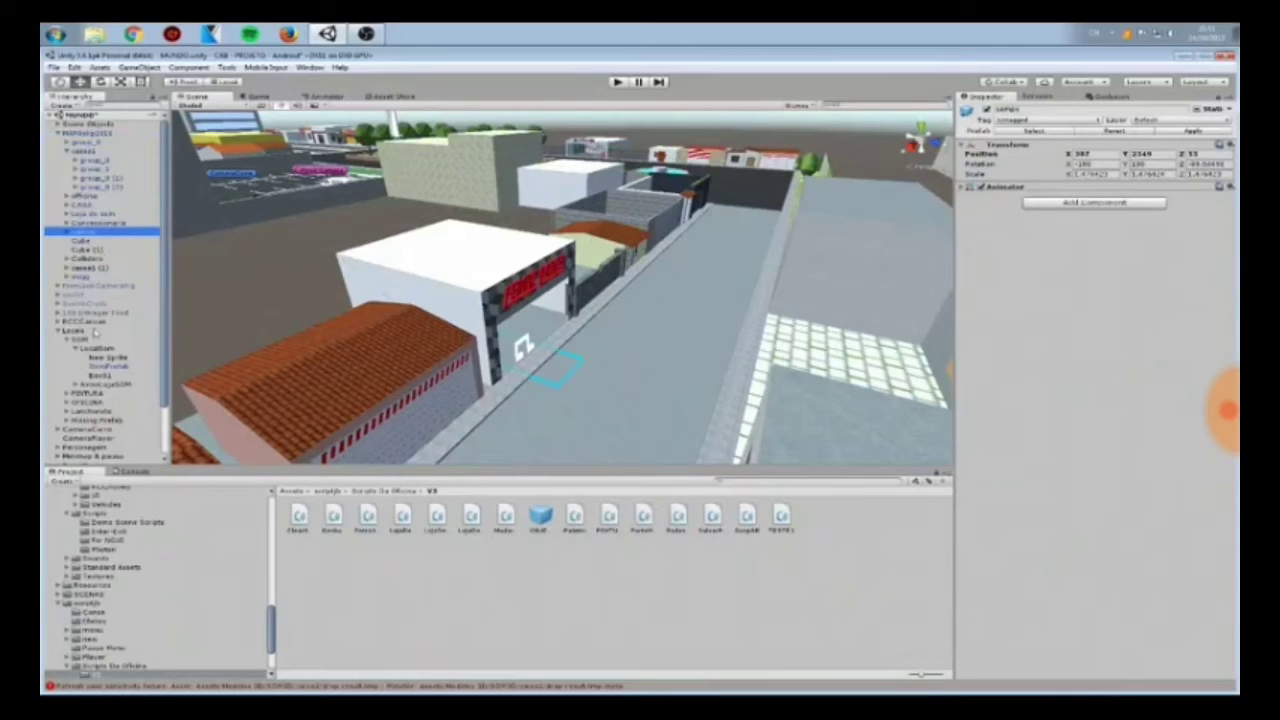
left_click(104, 348)
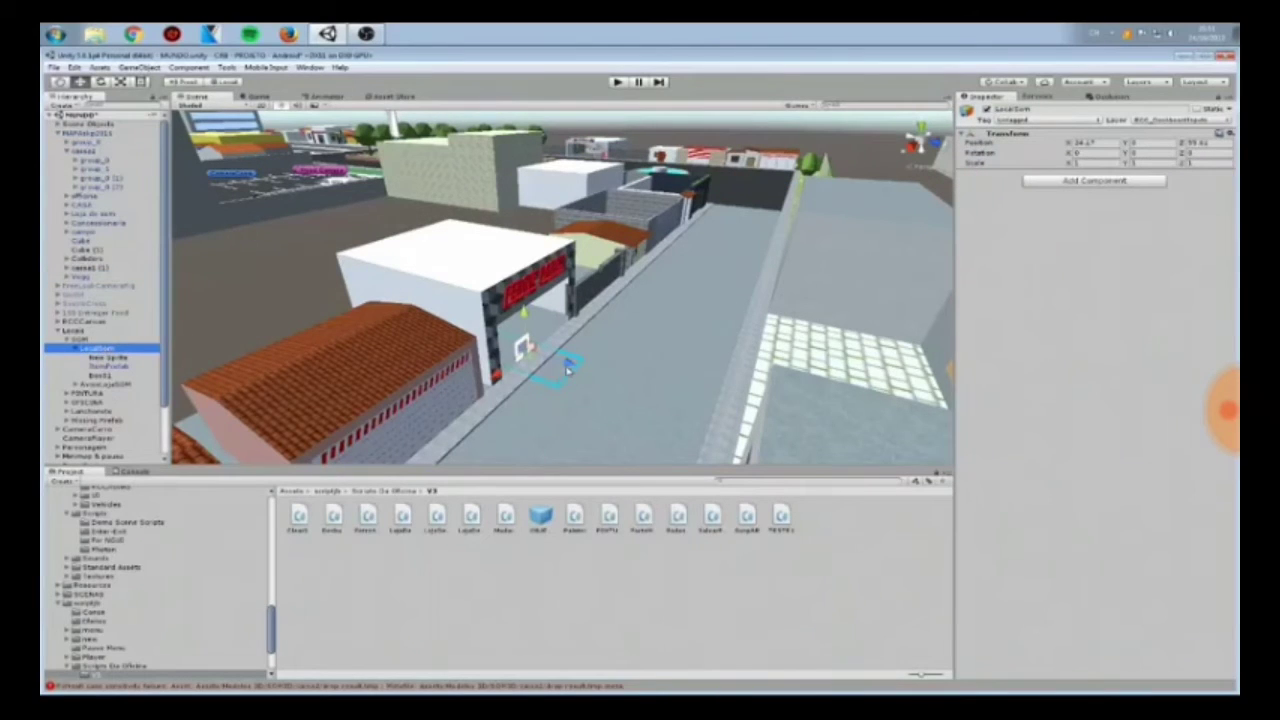
left_click_drag(569, 364, 526, 350)
Shift the LocalSom marker toward the middle of the shop floor and raise it to a Y position of about 0.97
key("f")
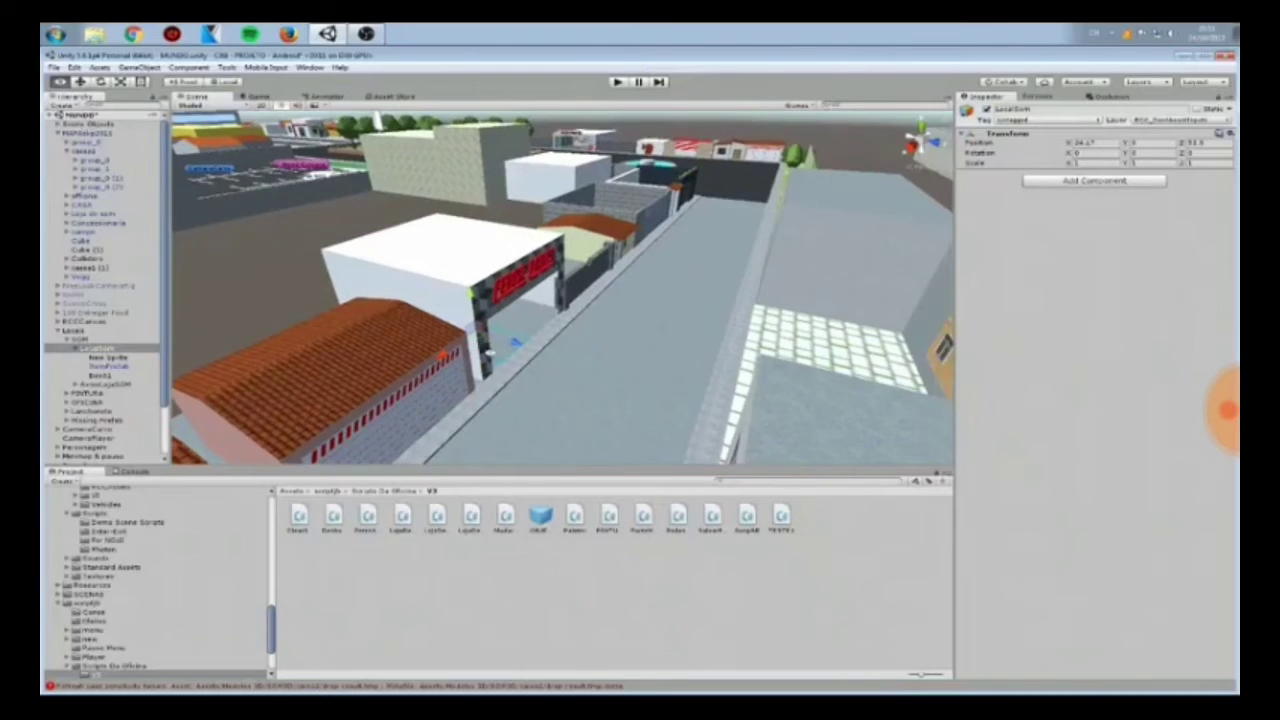
scroll(487, 365, "up", 5)
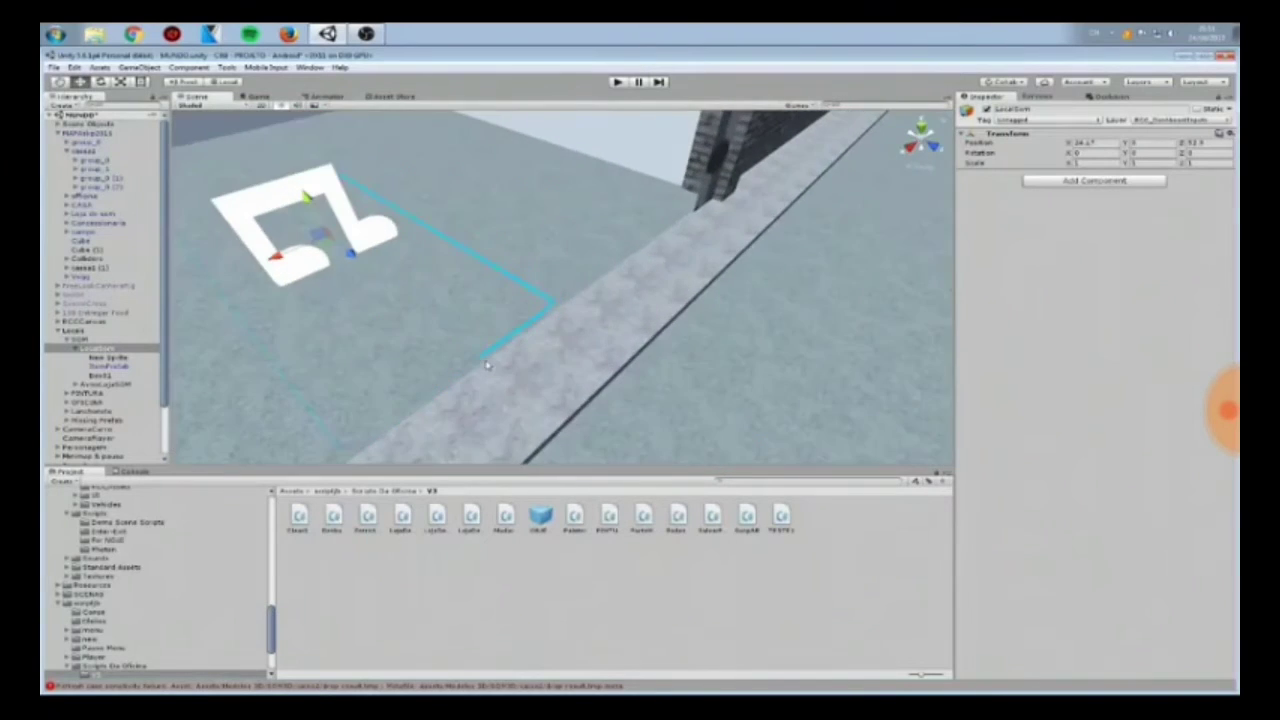
right_click_drag(487, 365, 369, 309)
scroll(475, 286, "down", 4)
right_click_drag(475, 286, 499, 290)
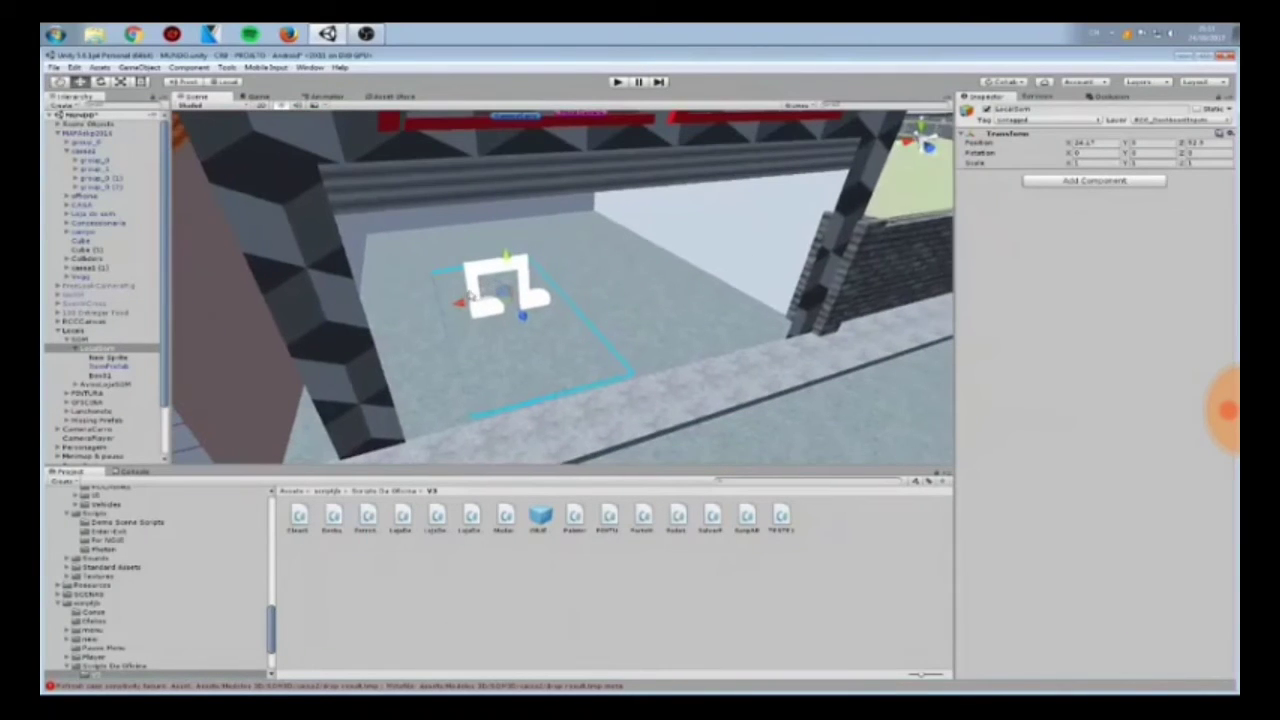
left_click_drag(471, 299, 578, 291)
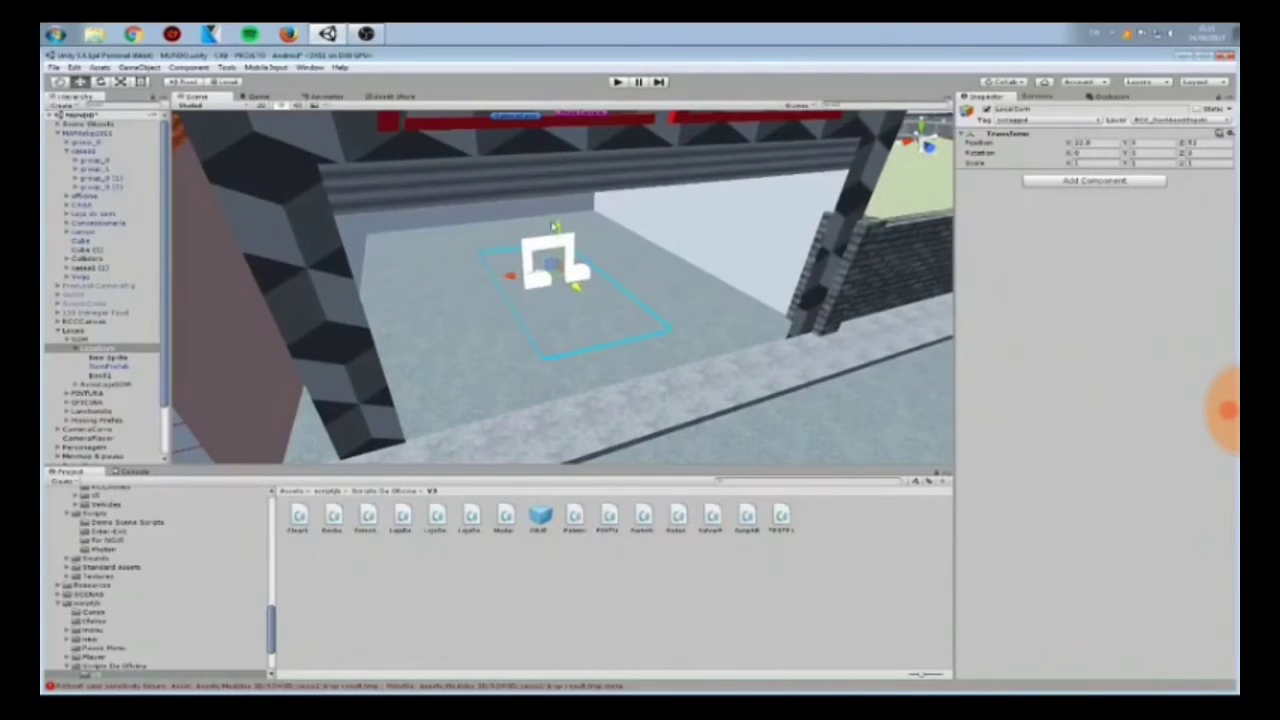
left_click_drag(556, 226, 557, 187)
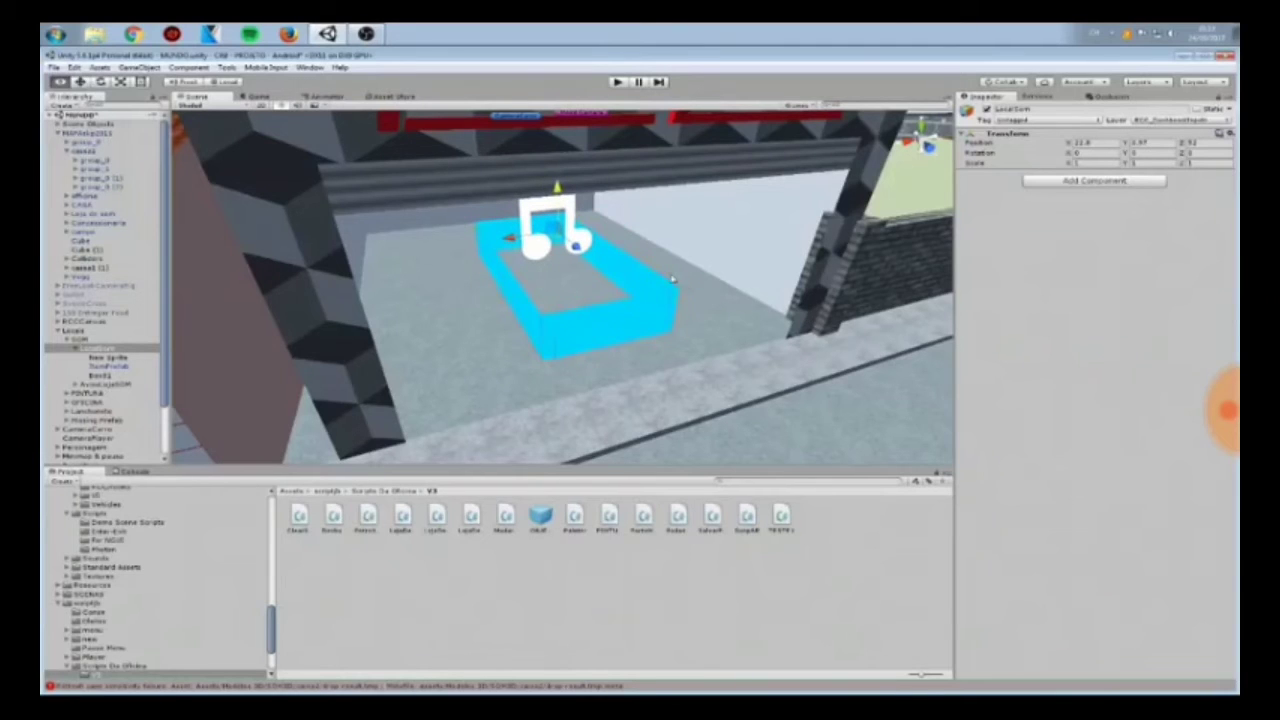
Fine-tune the LocalSom marker's place on the shop floor, with an X position of about 23.46 and a slight Z shift
right_click_drag(665, 276, 680, 290)
scroll(577, 316, "down", 4)
scroll(538, 259, "up", 6)
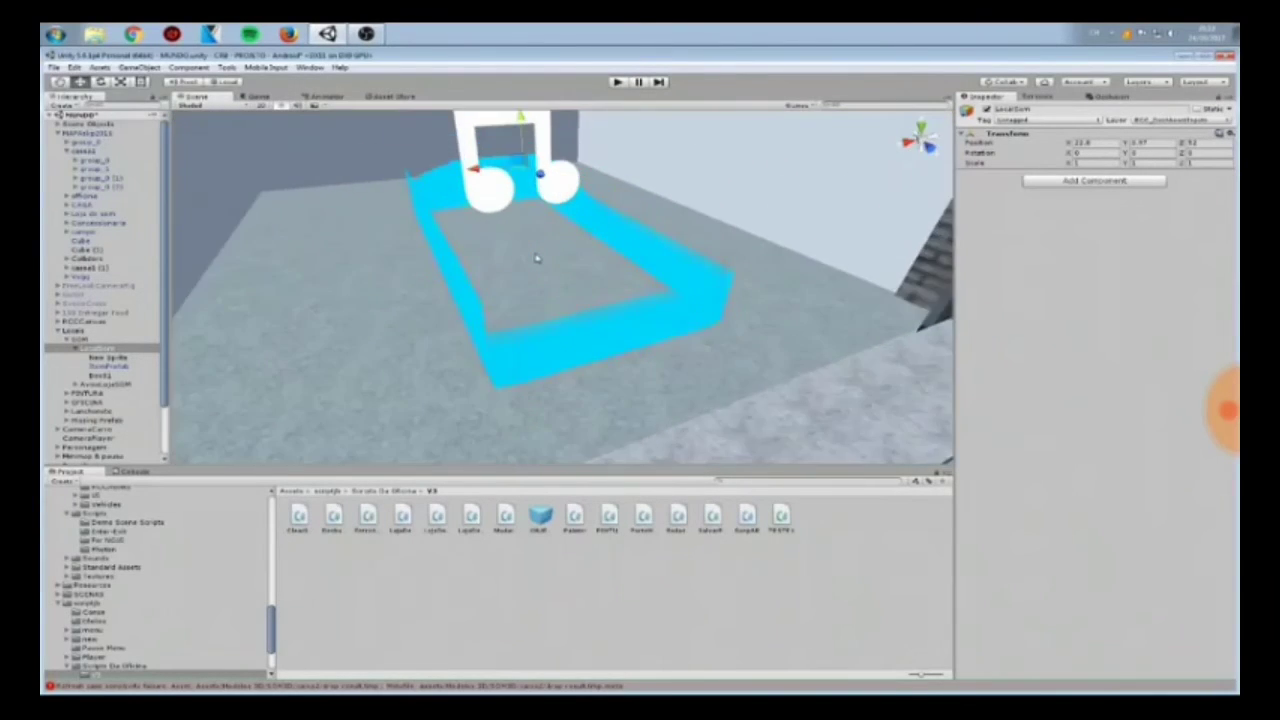
scroll(538, 259, "down", 2)
right_click_drag(538, 259, 516, 229)
left_click_drag(534, 240, 568, 290)
scroll(550, 259, "up", 2)
scroll(569, 289, "up", 3)
right_click_drag(530, 210, 514, 266)
scroll(514, 266, "down", 4)
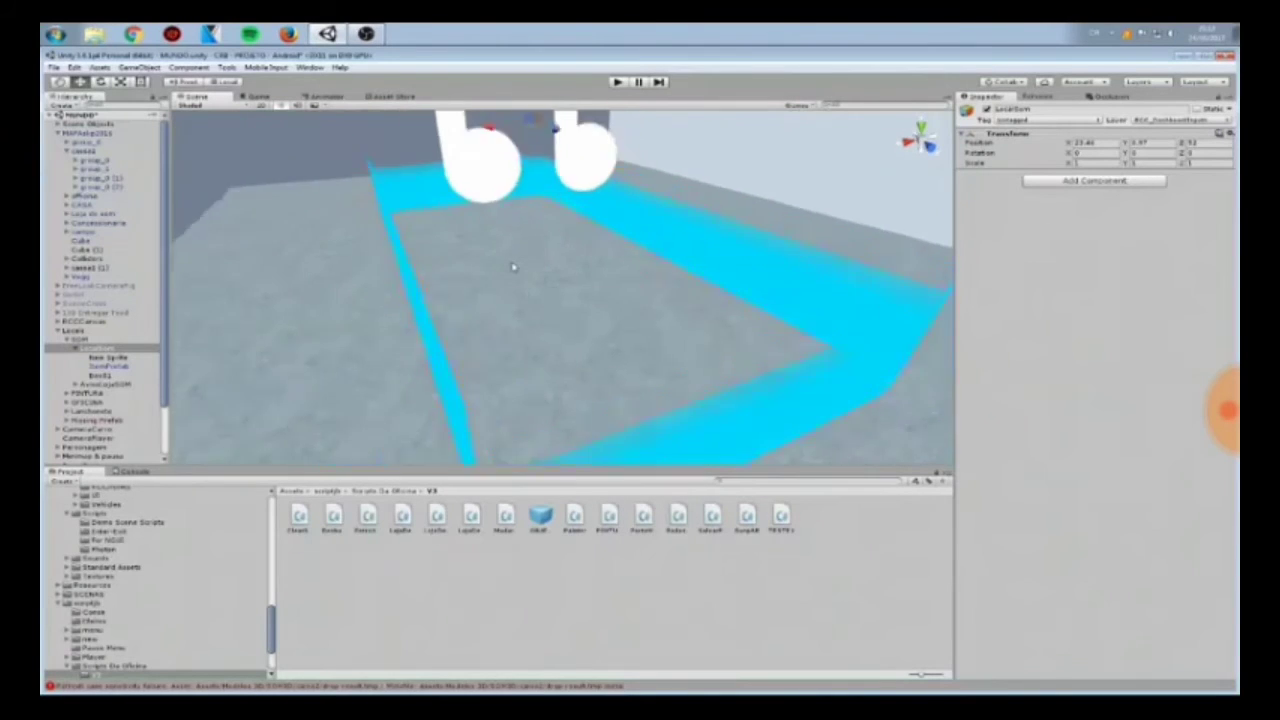
left_click_drag(569, 212, 562, 211)
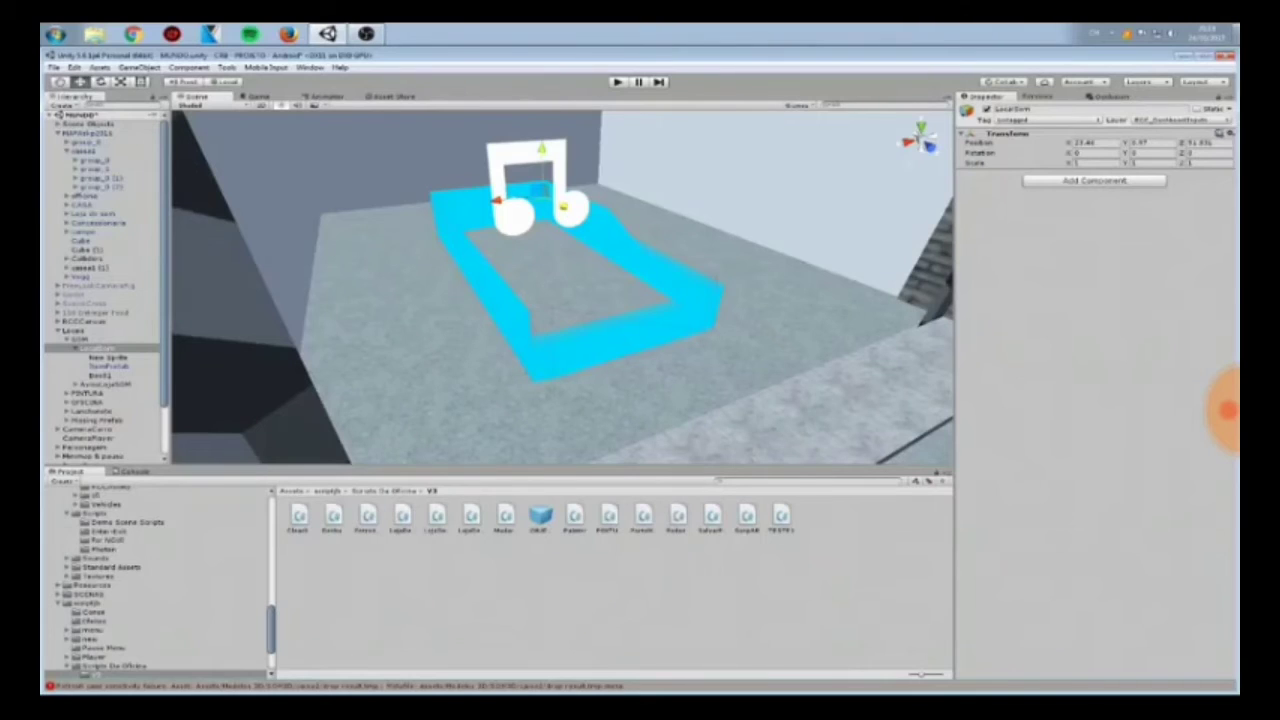
left_click(1212, 32)
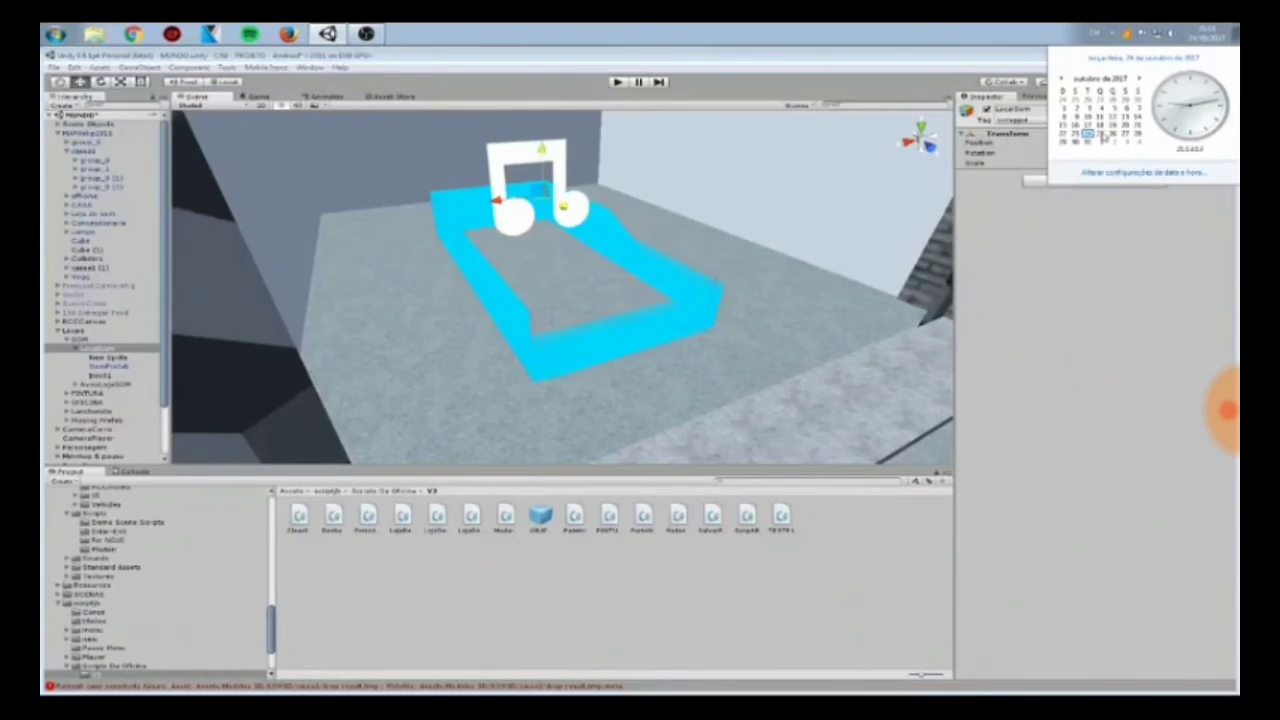
left_click(1098, 269)
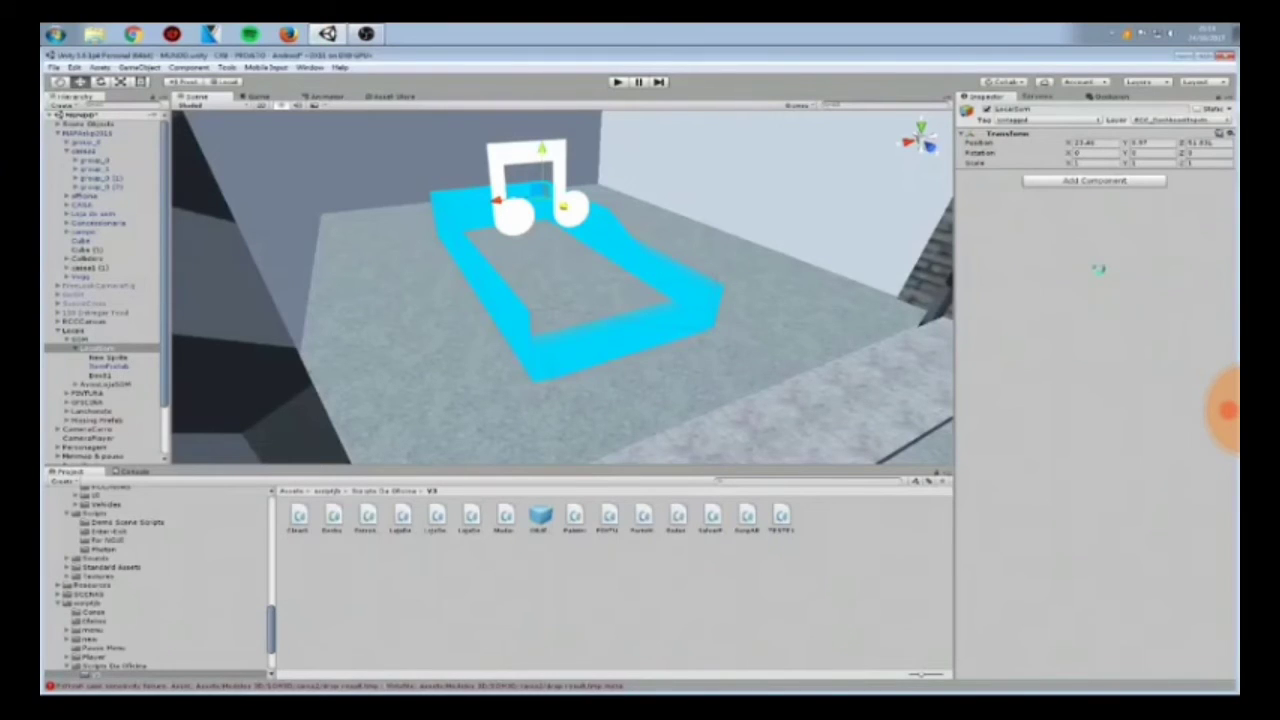
Collapse LocalSom in the hierarchy and inspect the marker's fit inside the shop from several angles
left_click(76, 348)
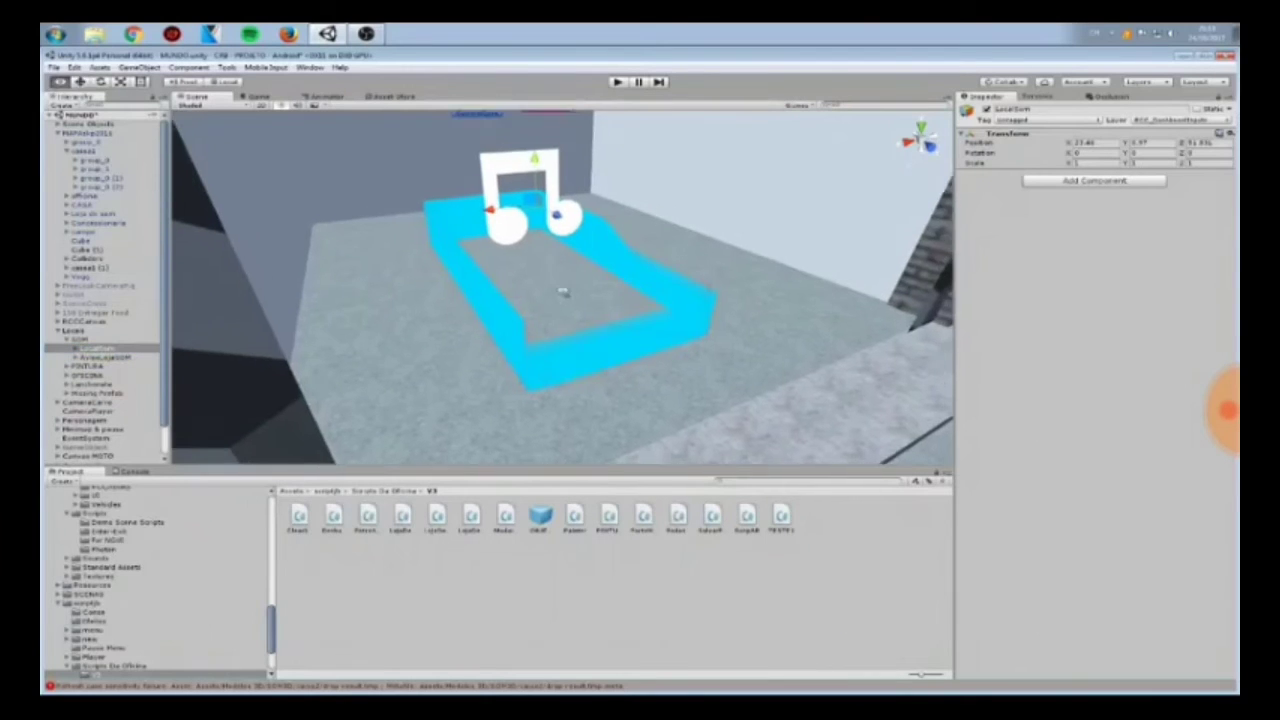
scroll(563, 291, "down", 5)
scroll(563, 290, "up", 6)
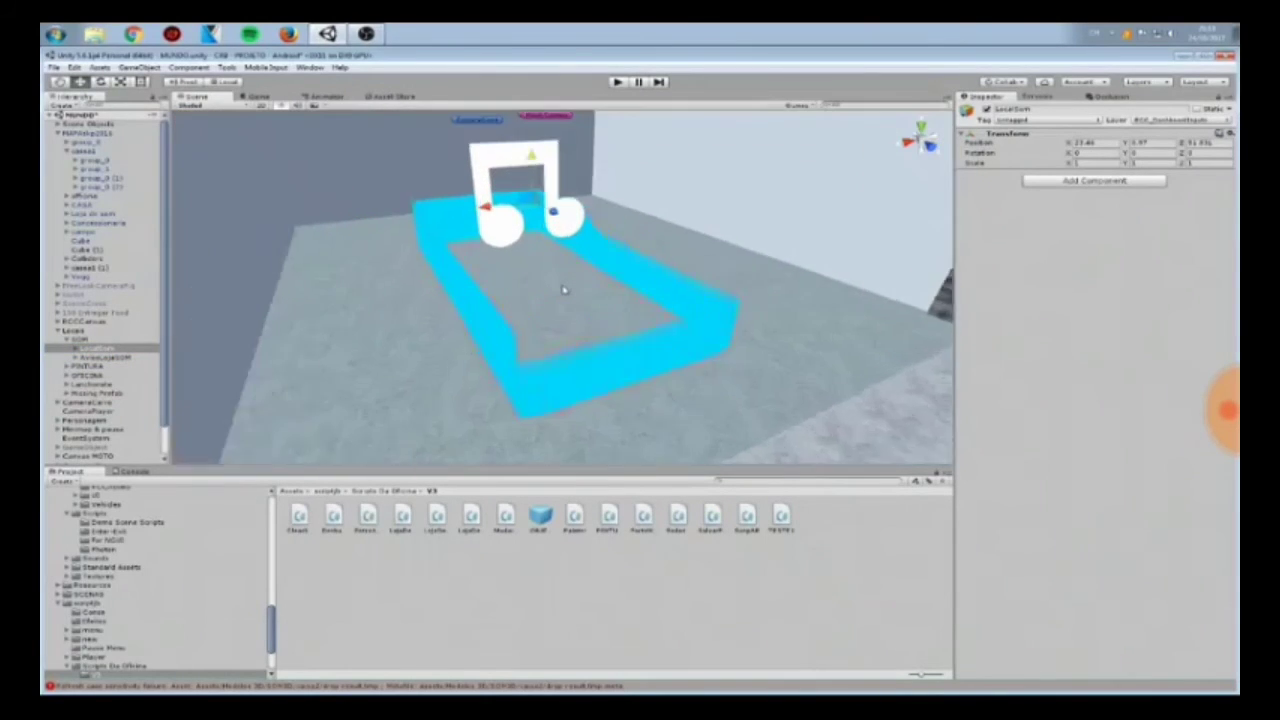
scroll(563, 290, "up", 5)
right_click_drag(564, 290, 493, 212)
scroll(439, 210, "down", 5)
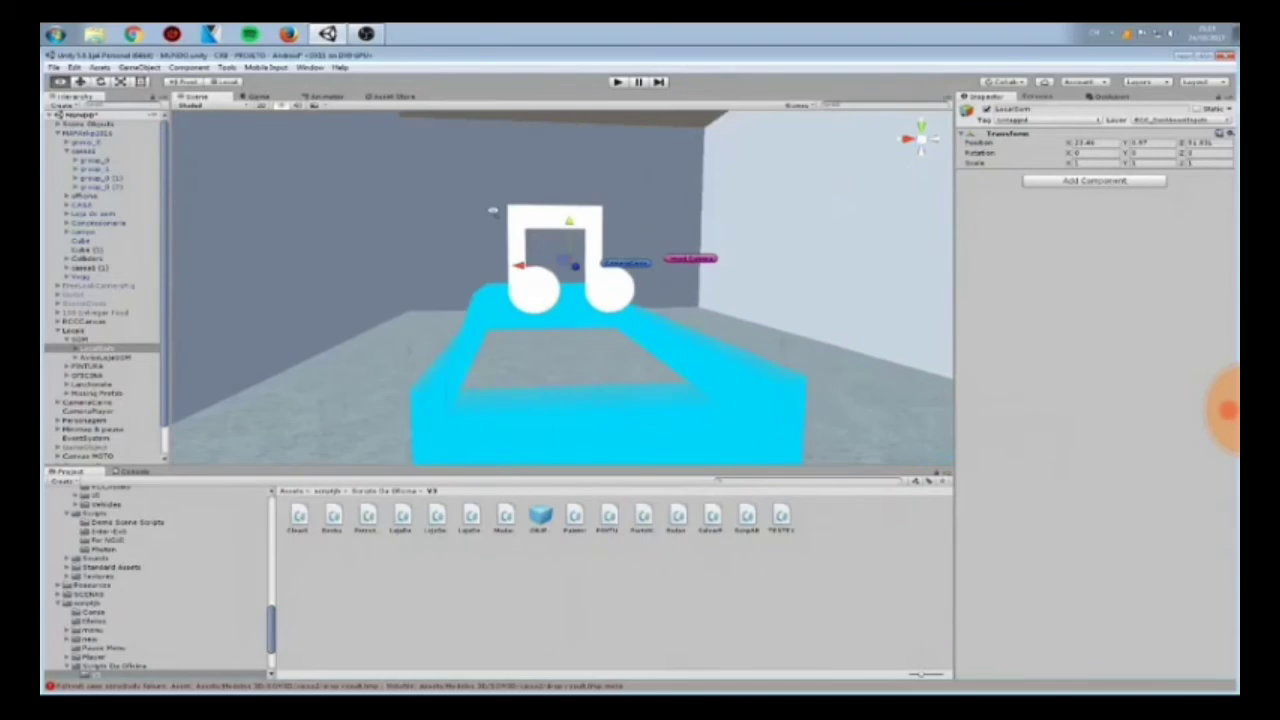
scroll(547, 274, "up", 4)
right_click_drag(549, 277, 490, 271)
scroll(415, 243, "down", 5)
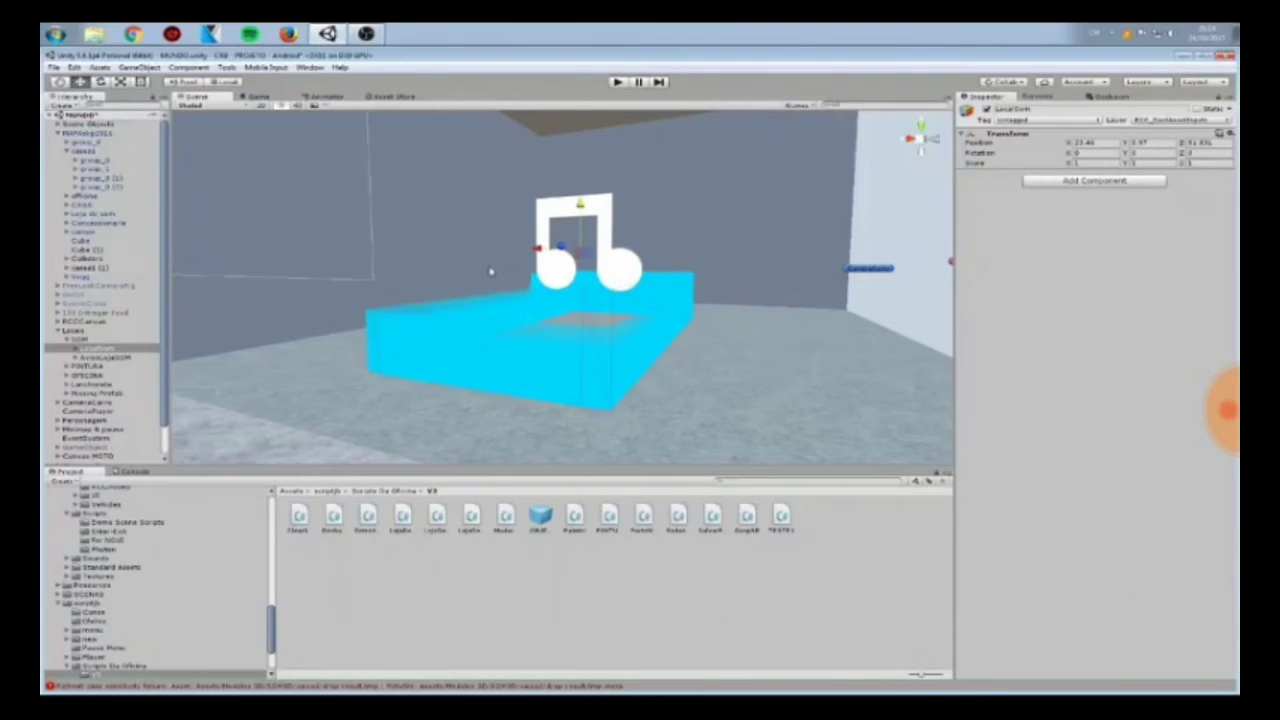
right_click_drag(490, 271, 574, 254)
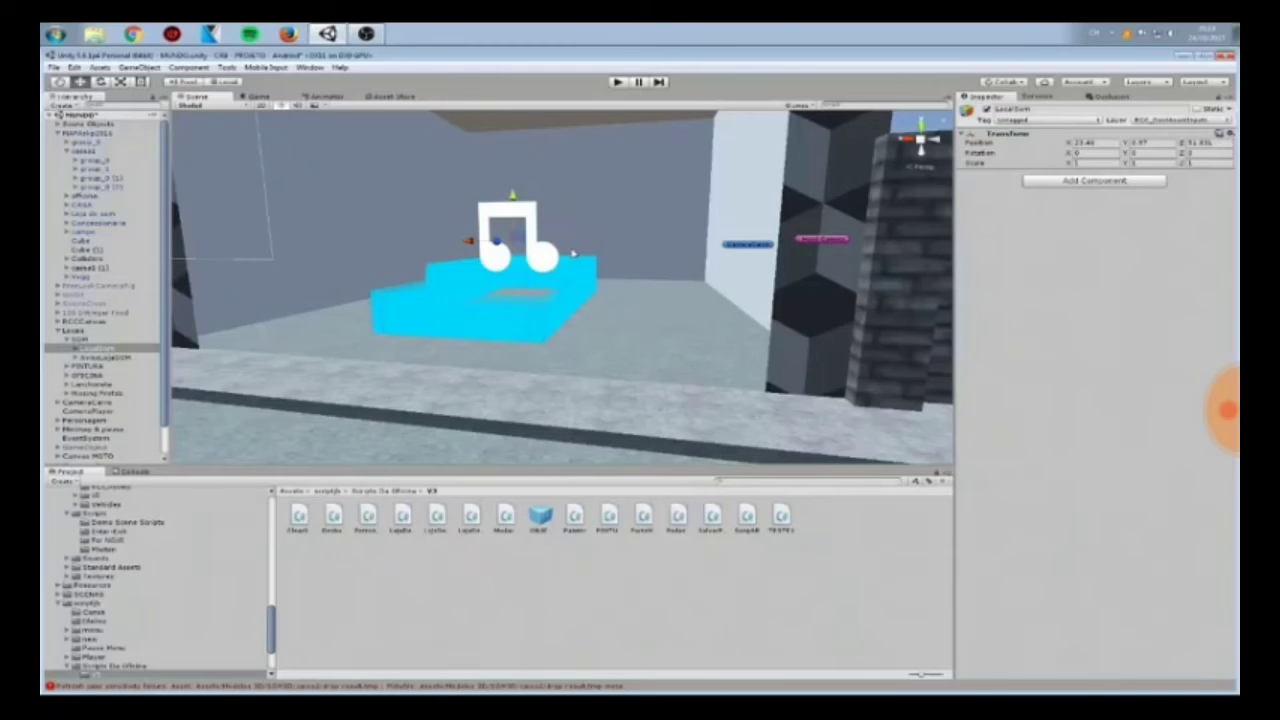
right_click_drag(574, 254, 556, 298)
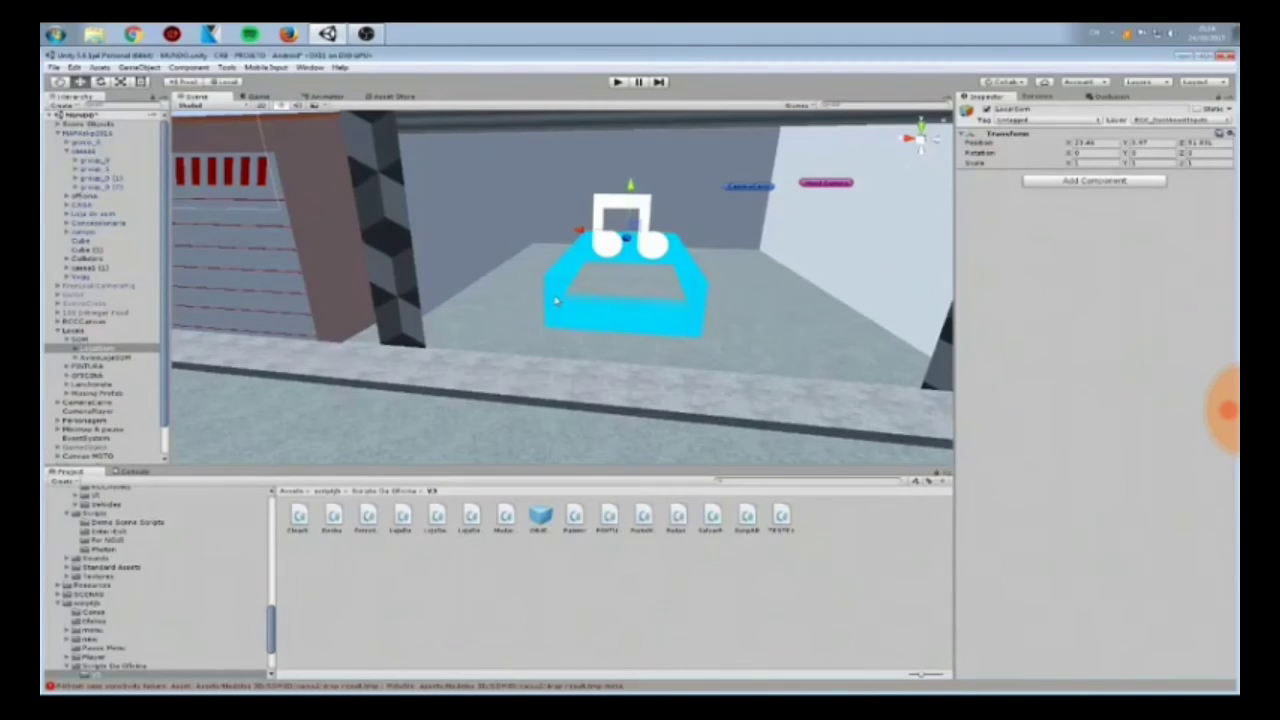
left_click(1205, 33)
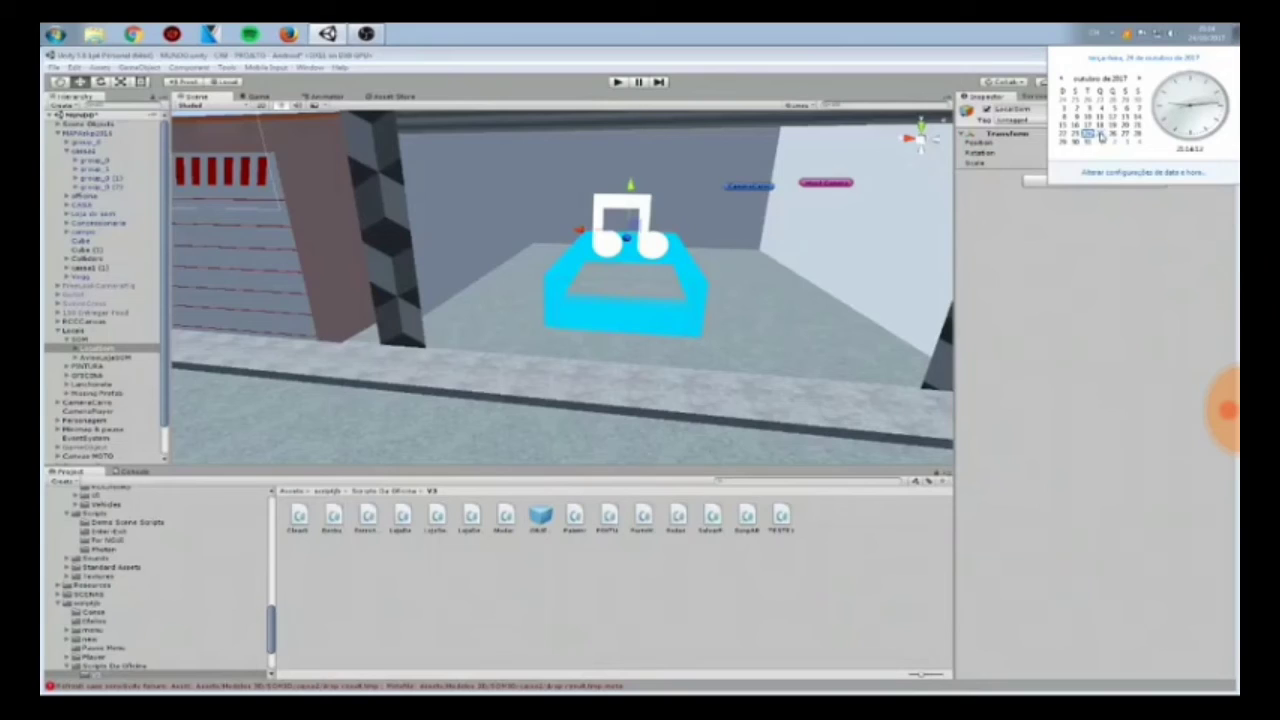
left_click(1124, 250)
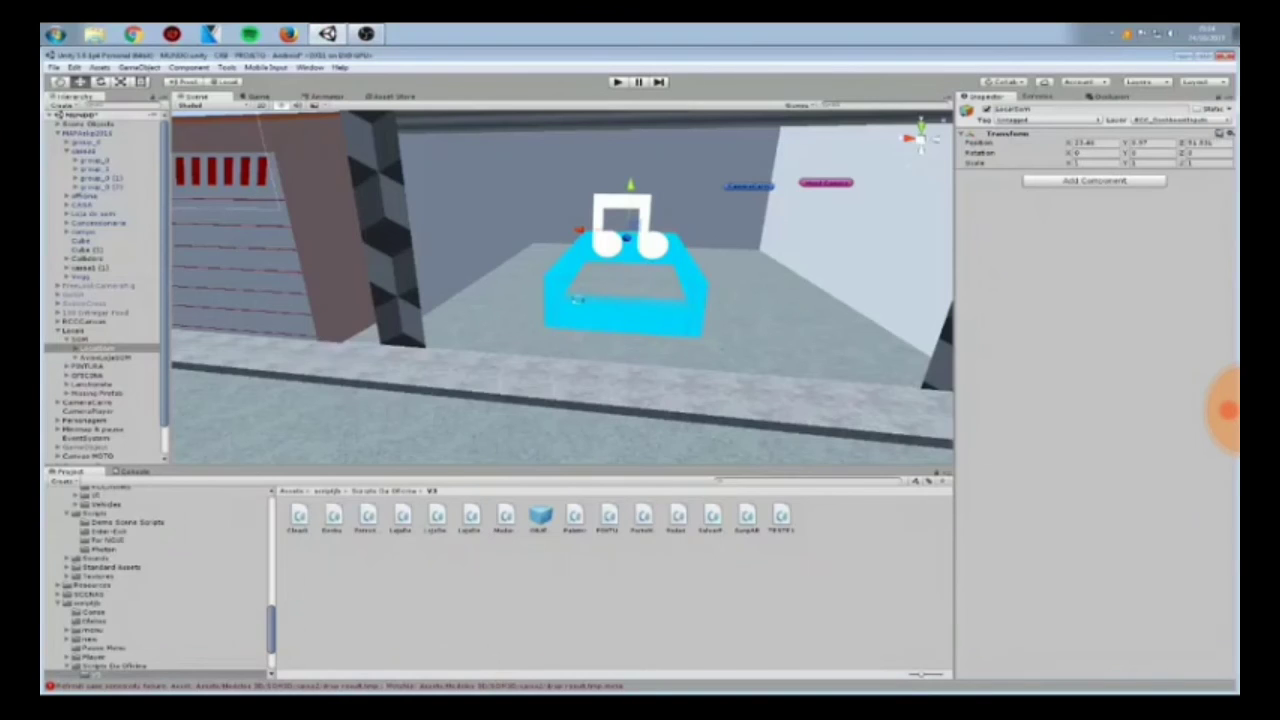
scroll(580, 297, "down", 6)
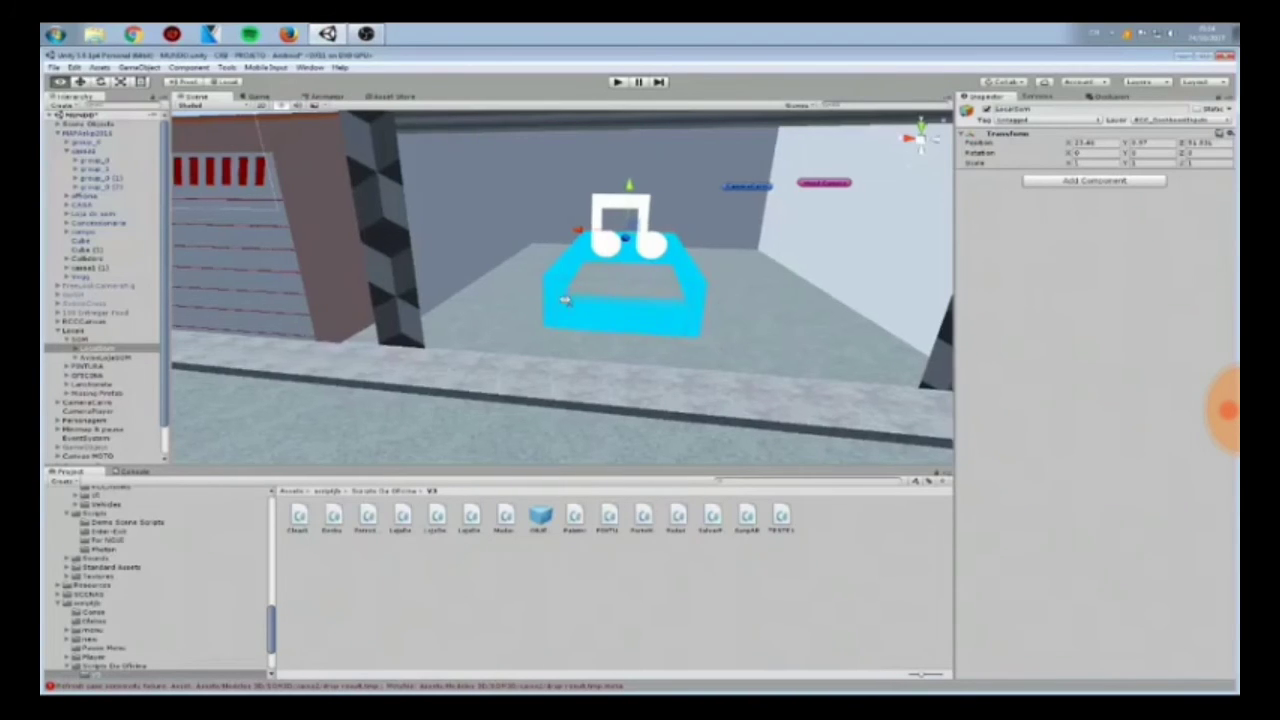
scroll(632, 336, "down", 4)
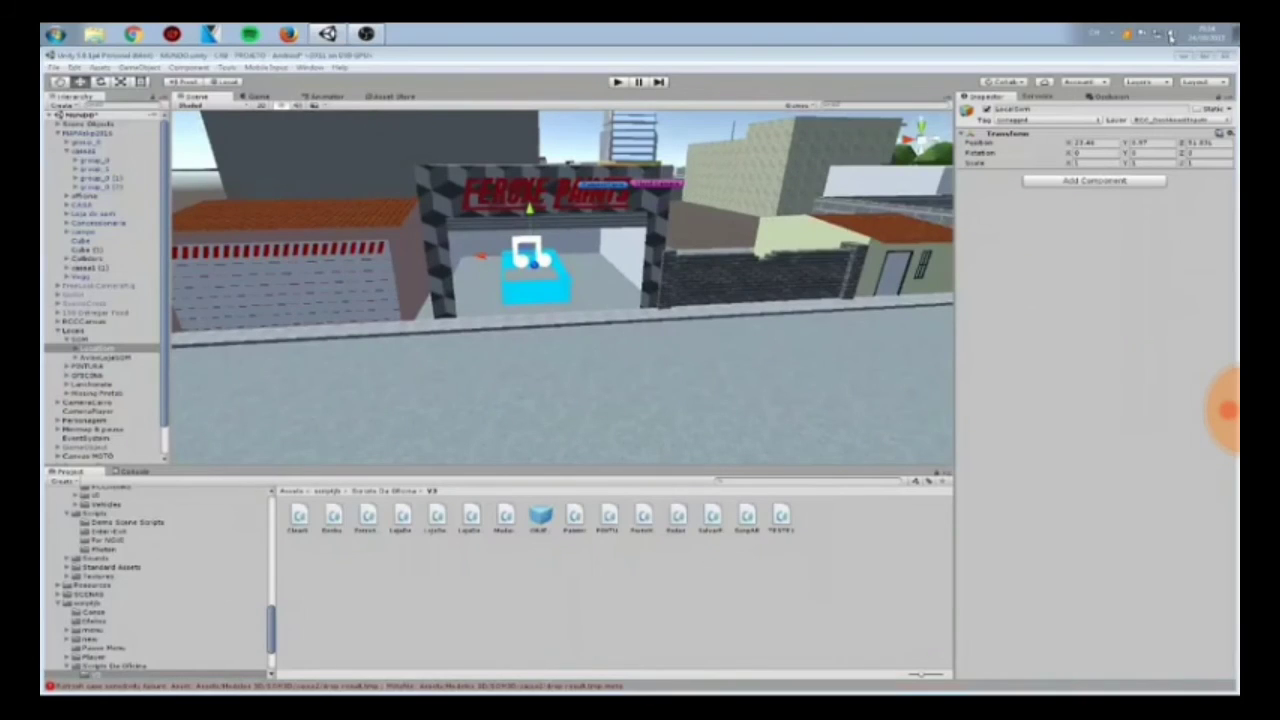
left_click(1172, 36)
left_click(1202, 36)
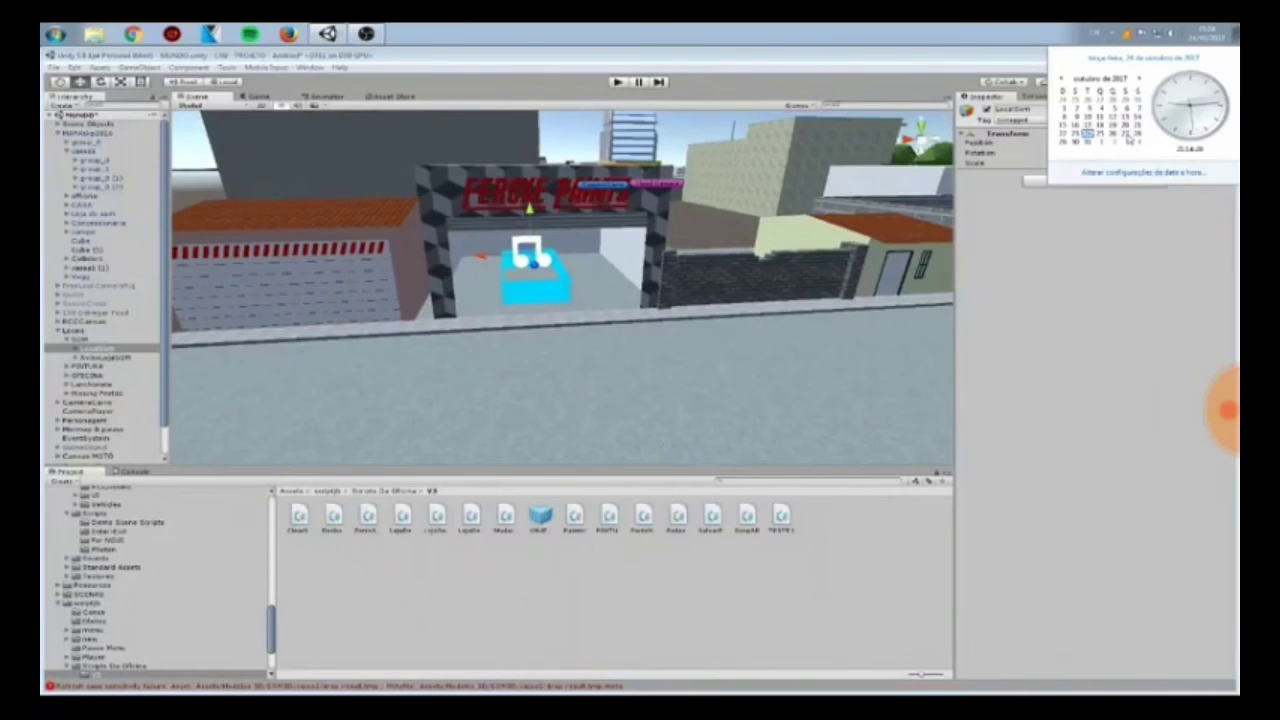
left_click(521, 257)
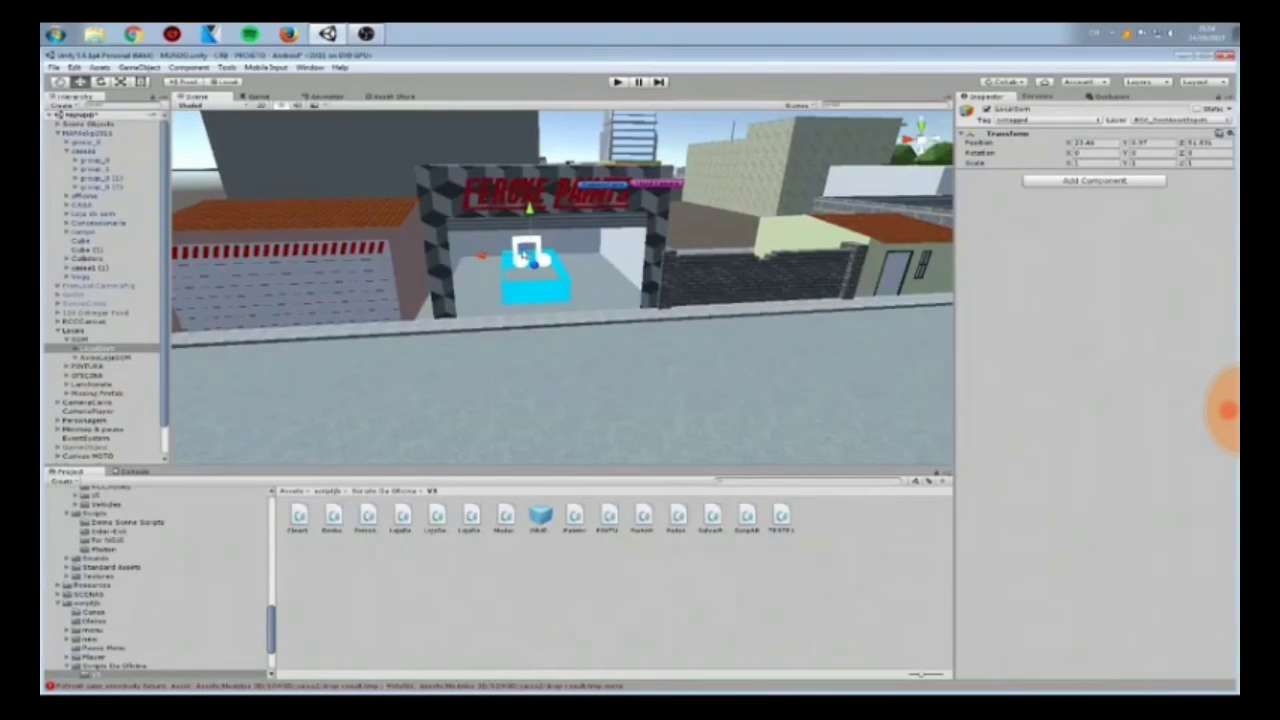
scroll(534, 337, "up", 5)
left_click_drag(534, 337, 578, 352, "alt")
scroll(578, 352, "up", 10)
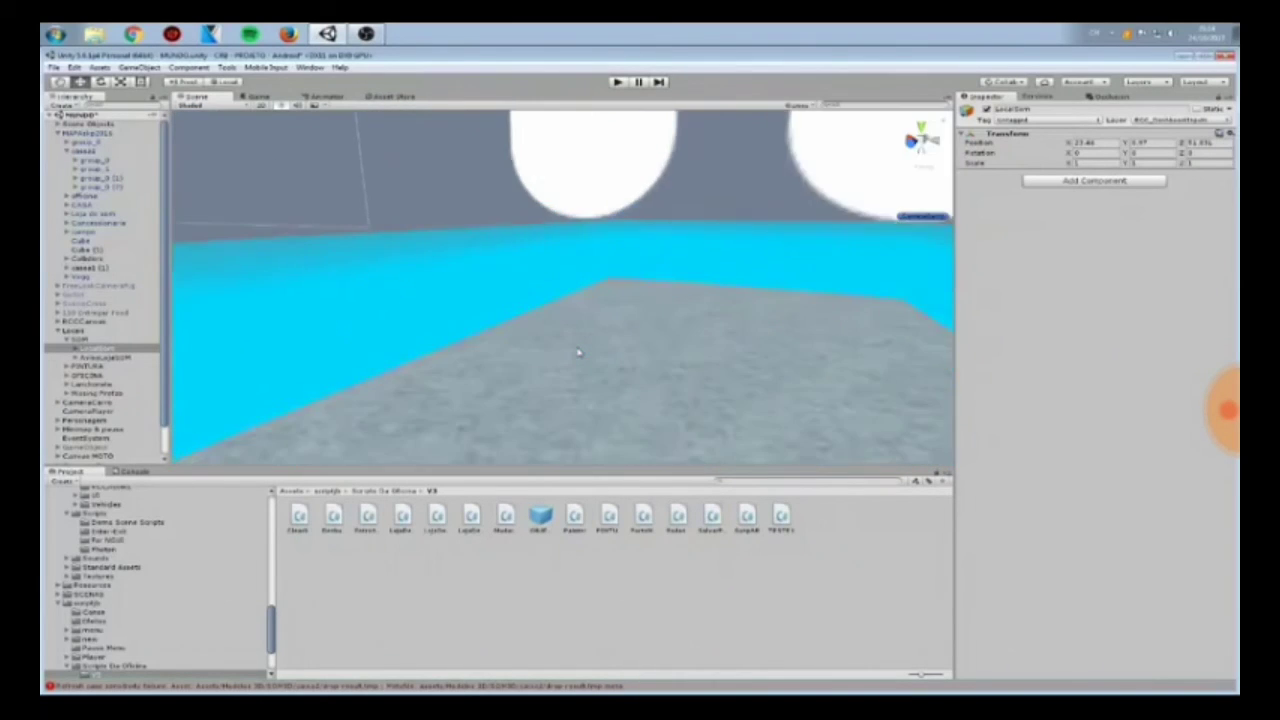
Resize the brick wall beside the Feroze Paints shop with the Rect tool to an X position of about 749.4 and X scale of about 0.723
scroll(578, 352, "down", 10)
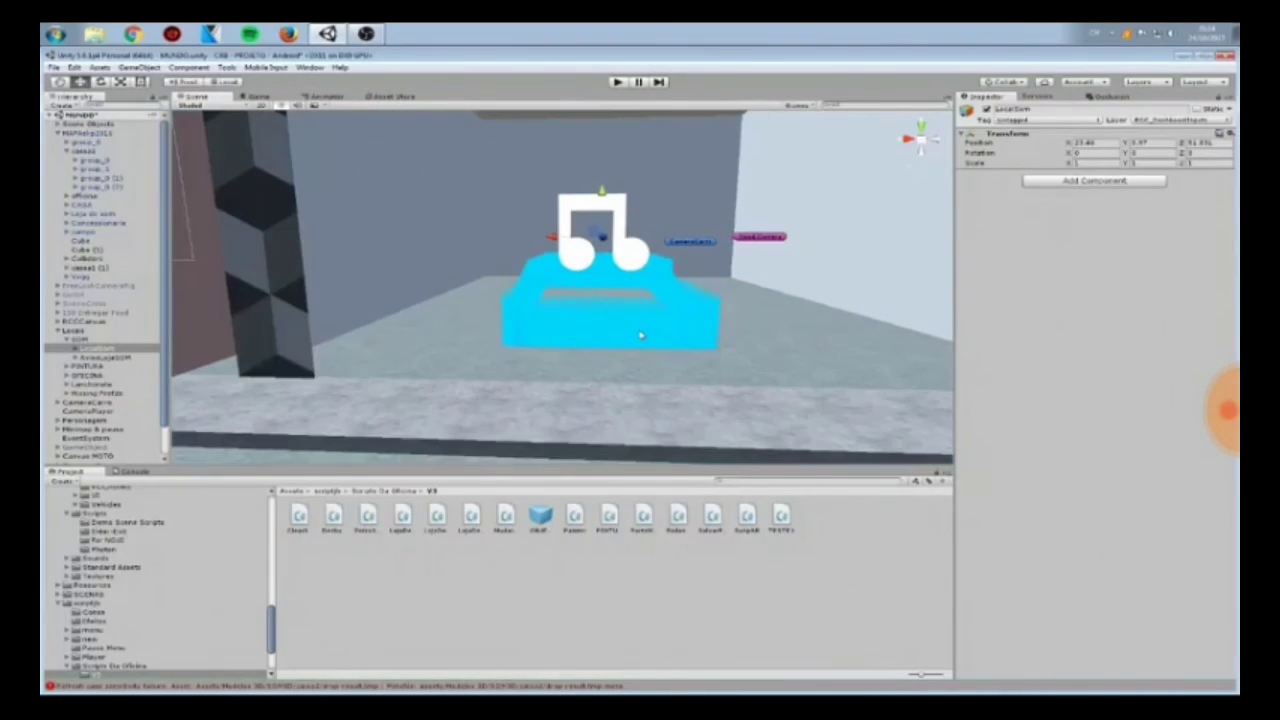
right_click_drag(589, 326, 682, 335)
scroll(646, 332, "up", 4)
key("a")
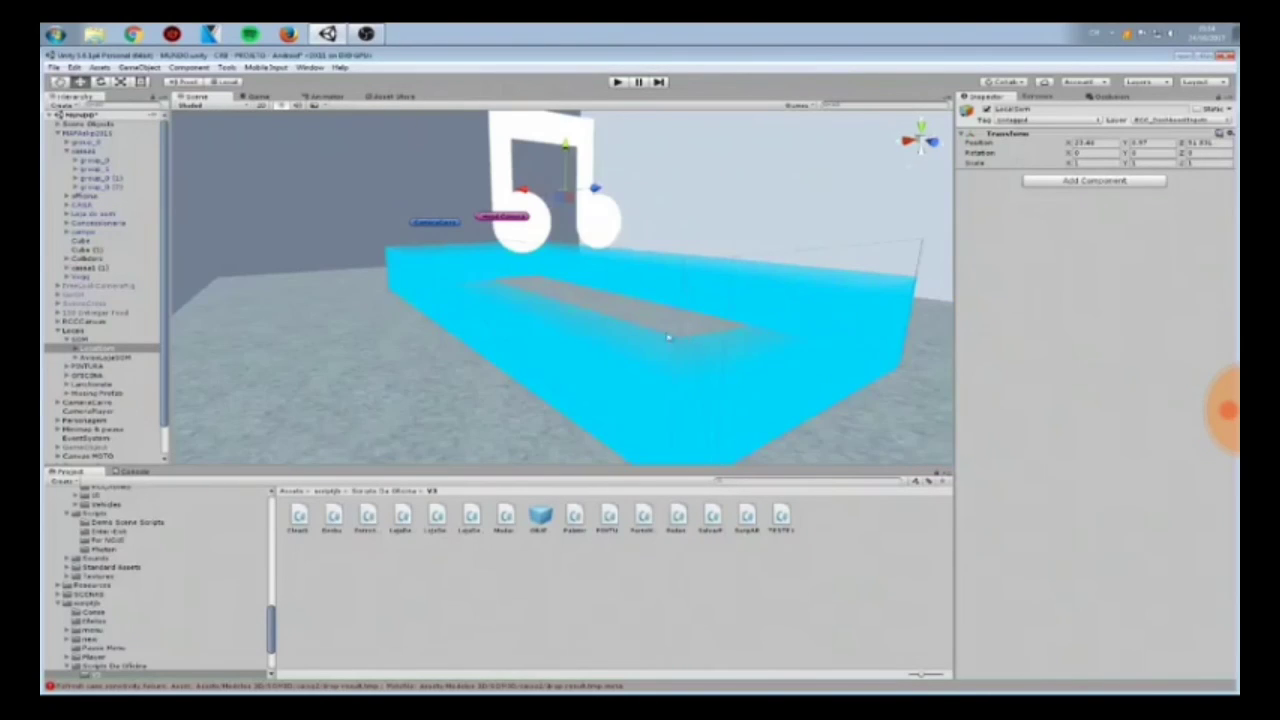
scroll(571, 329, "down", 10)
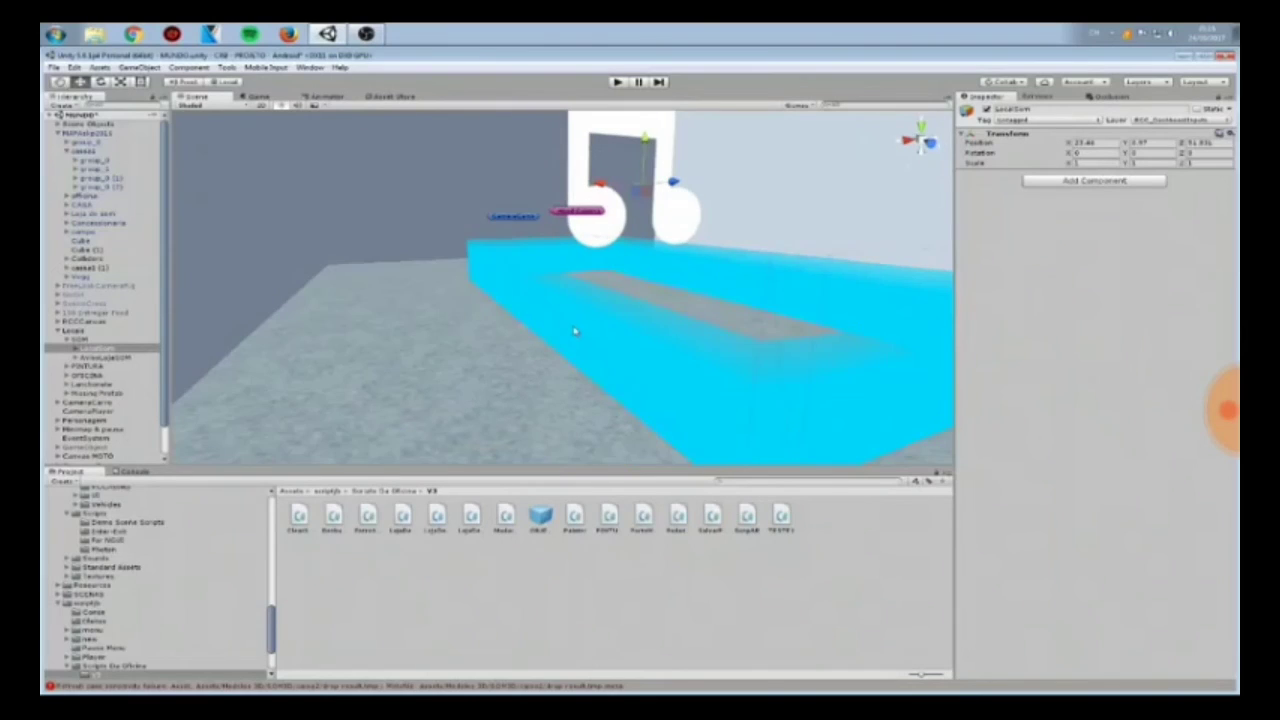
scroll(563, 318, "down", 5)
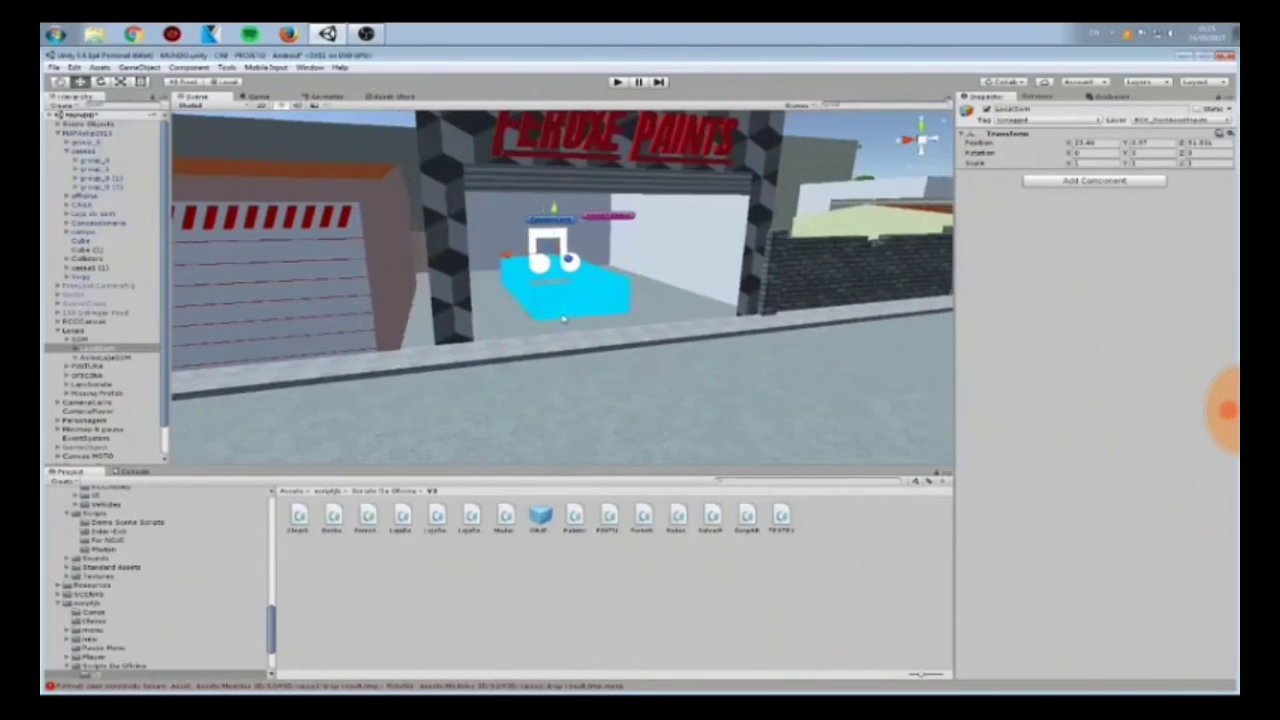
left_click(800, 277)
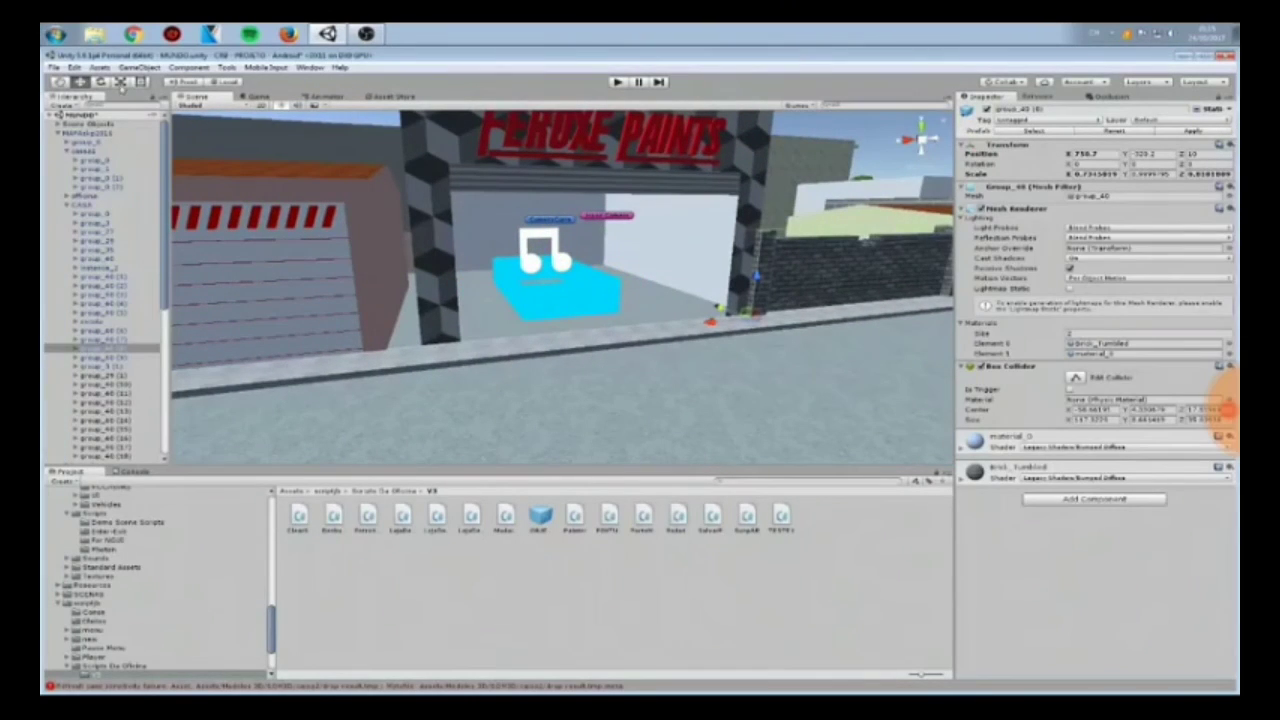
left_click(141, 81)
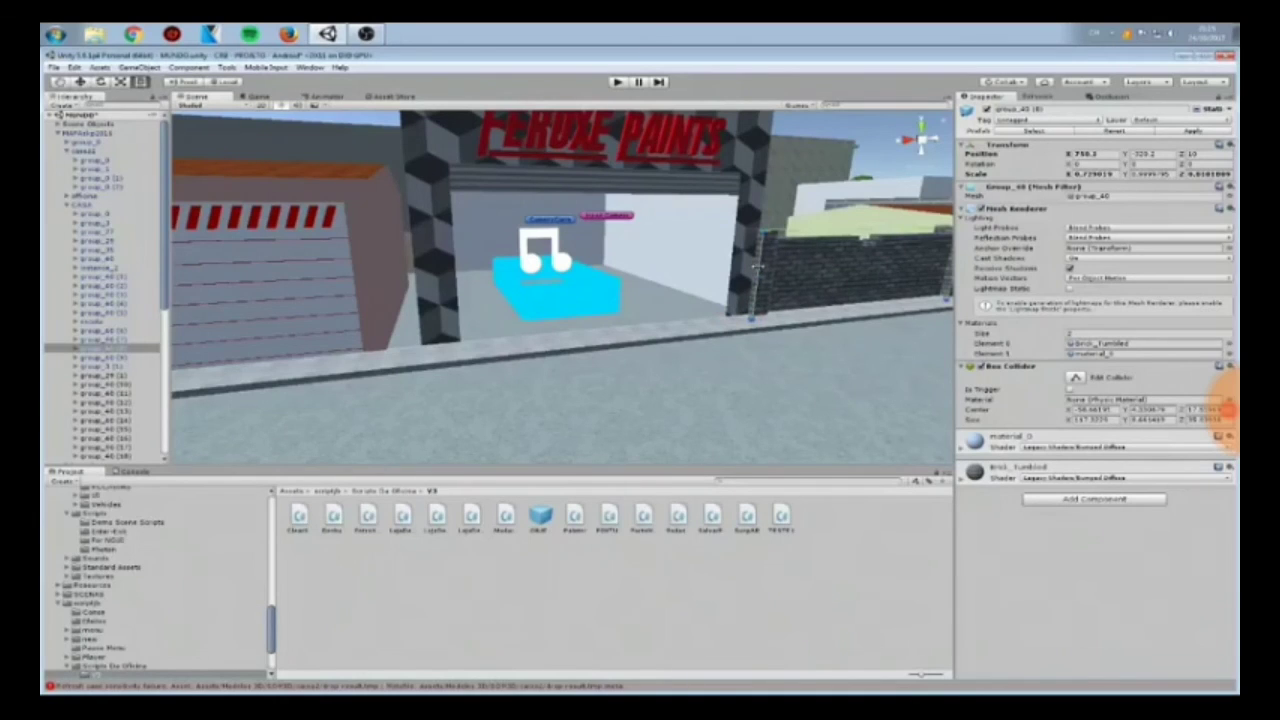
left_click_drag(757, 267, 760, 267)
right_click_drag(630, 240, 686, 240)
scroll(600, 240, "up", 5)
right_click_drag(600, 240, 680, 252)
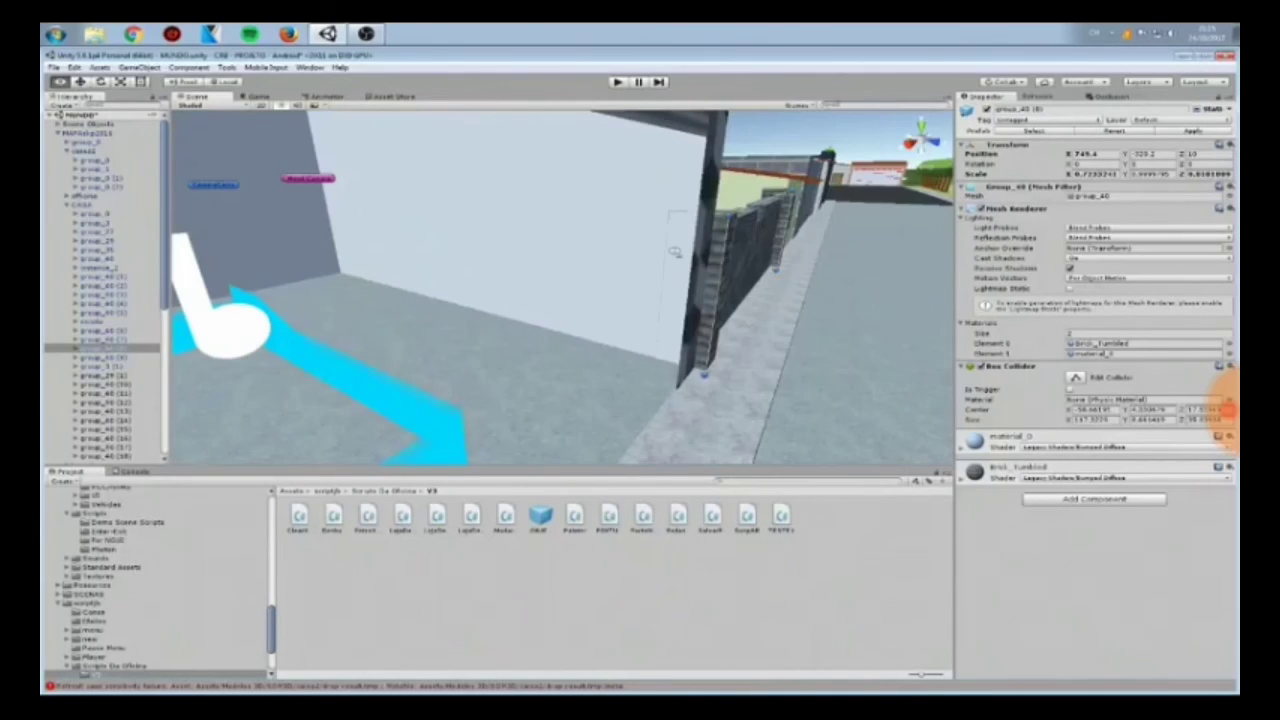
left_click_drag(720, 262, 589, 264, "alt")
Collapse the CASA group and the other expanded building group in the hierarchy
left_click(67, 205)
left_click(66, 151)
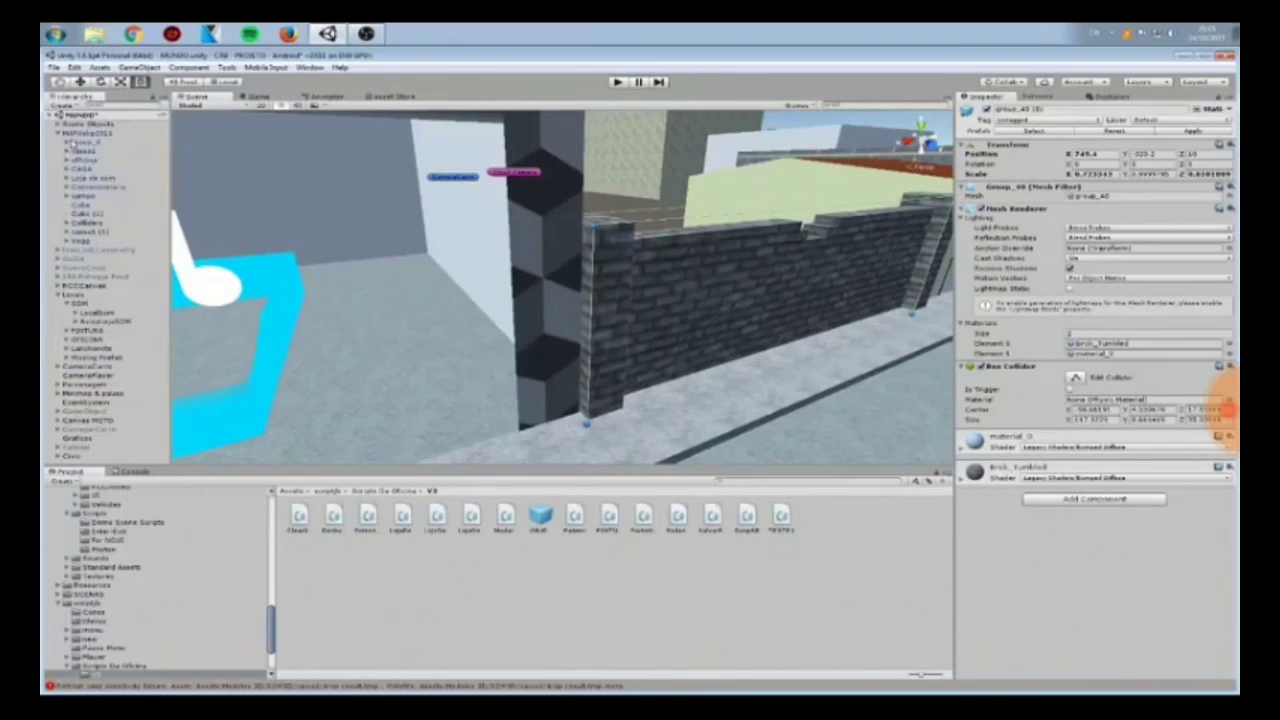
right_click_drag(597, 320, 567, 340)
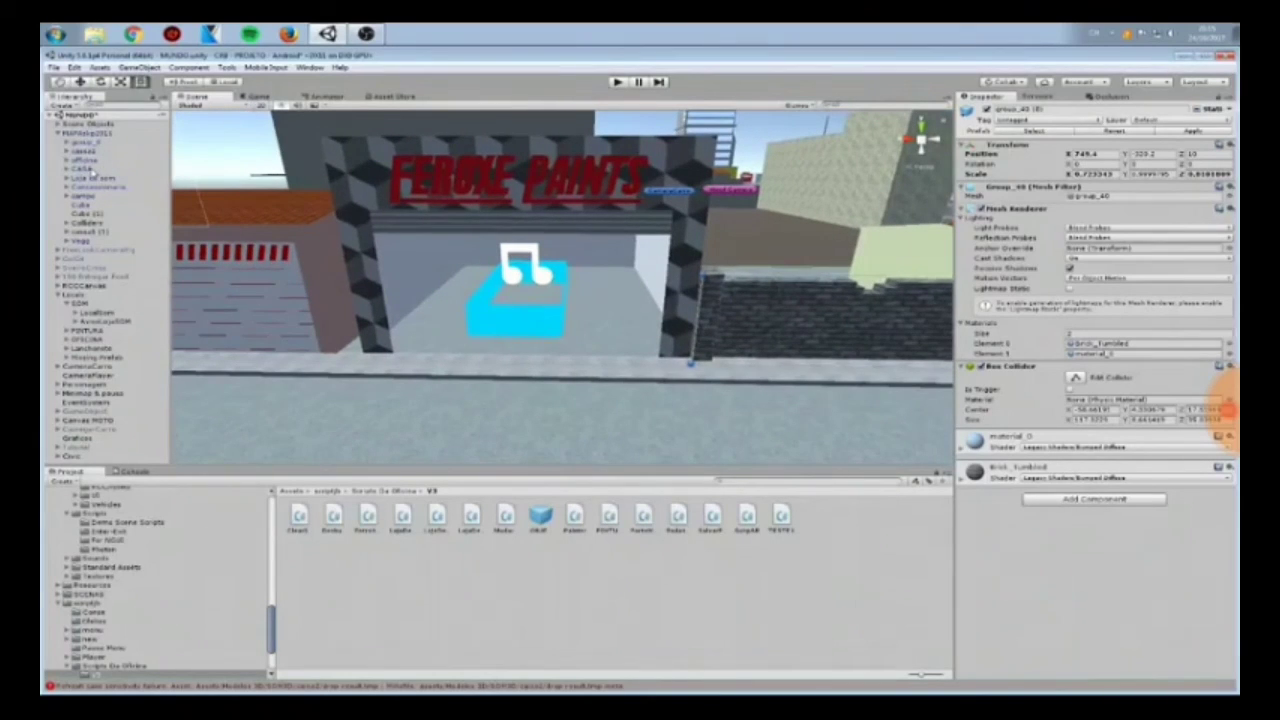
Select the LocalOficina marker in the parking lot and rotate it about the Y axis to about -92 degrees
scroll(550, 334, "down", 2)
right_click_drag(550, 334, 527, 300)
scroll(687, 410, "down", 6)
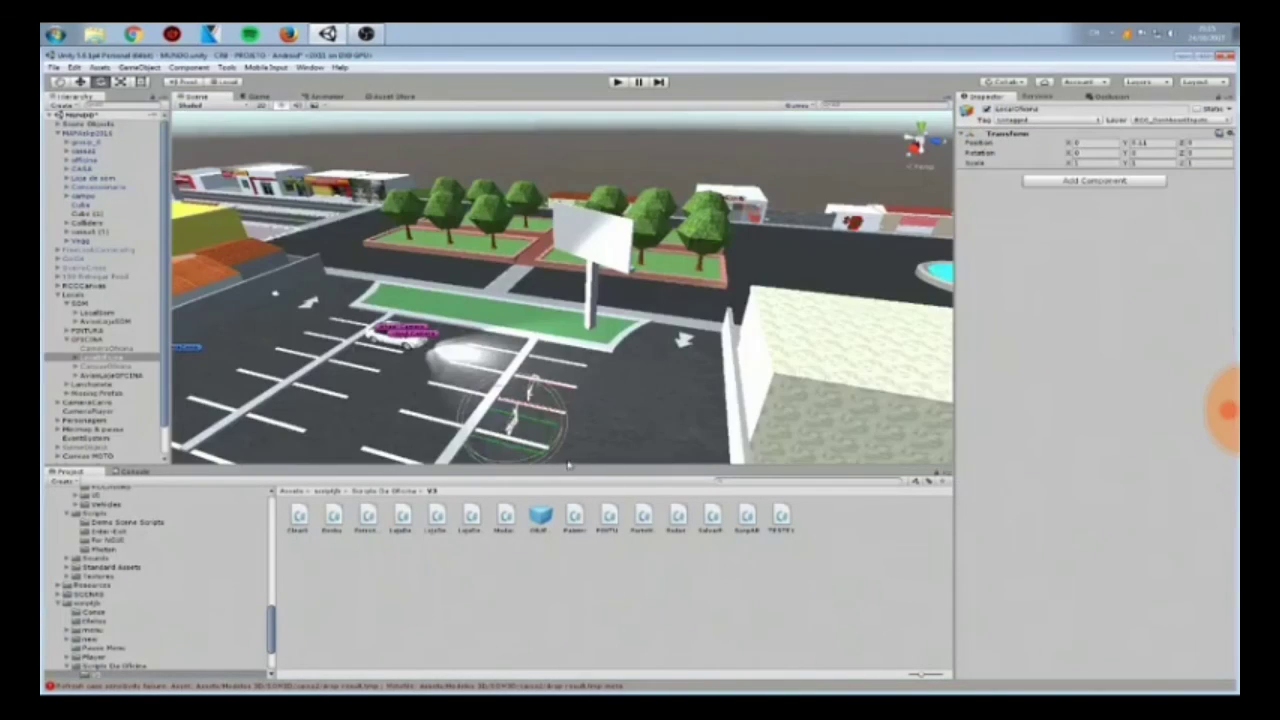
left_click_drag(575, 449, 703, 419)
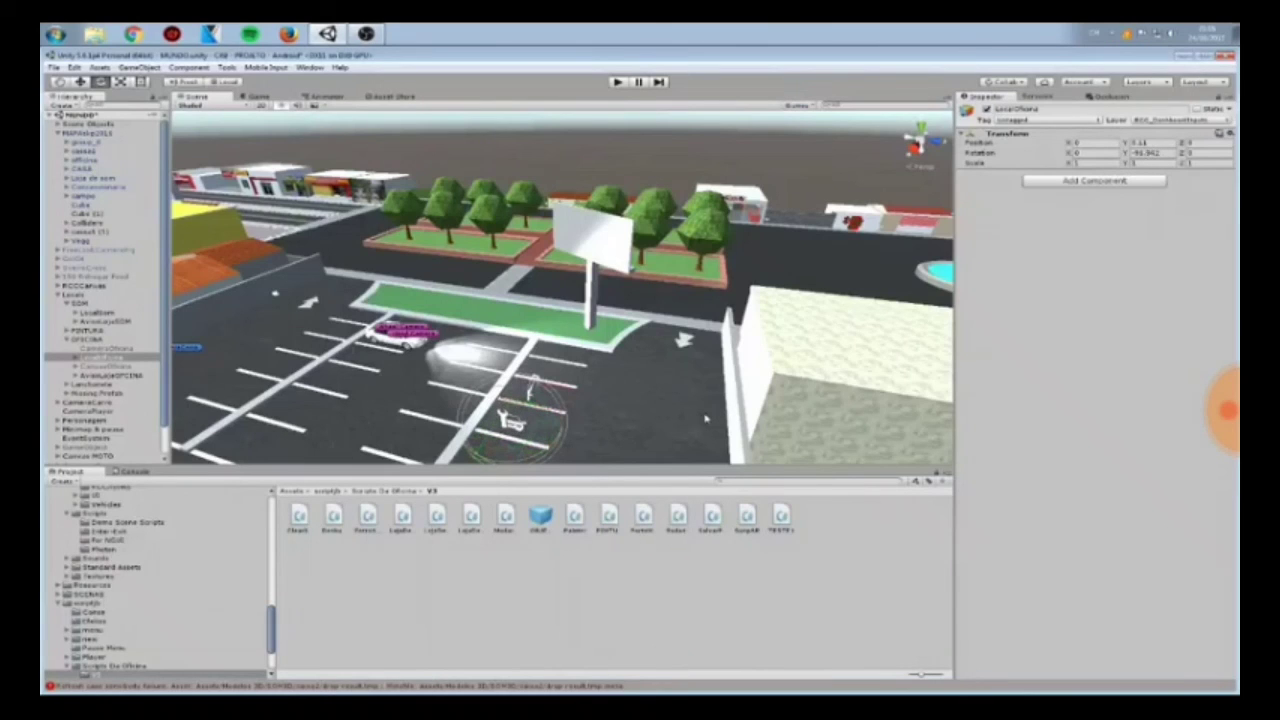
right_click_drag(705, 420, 580, 440)
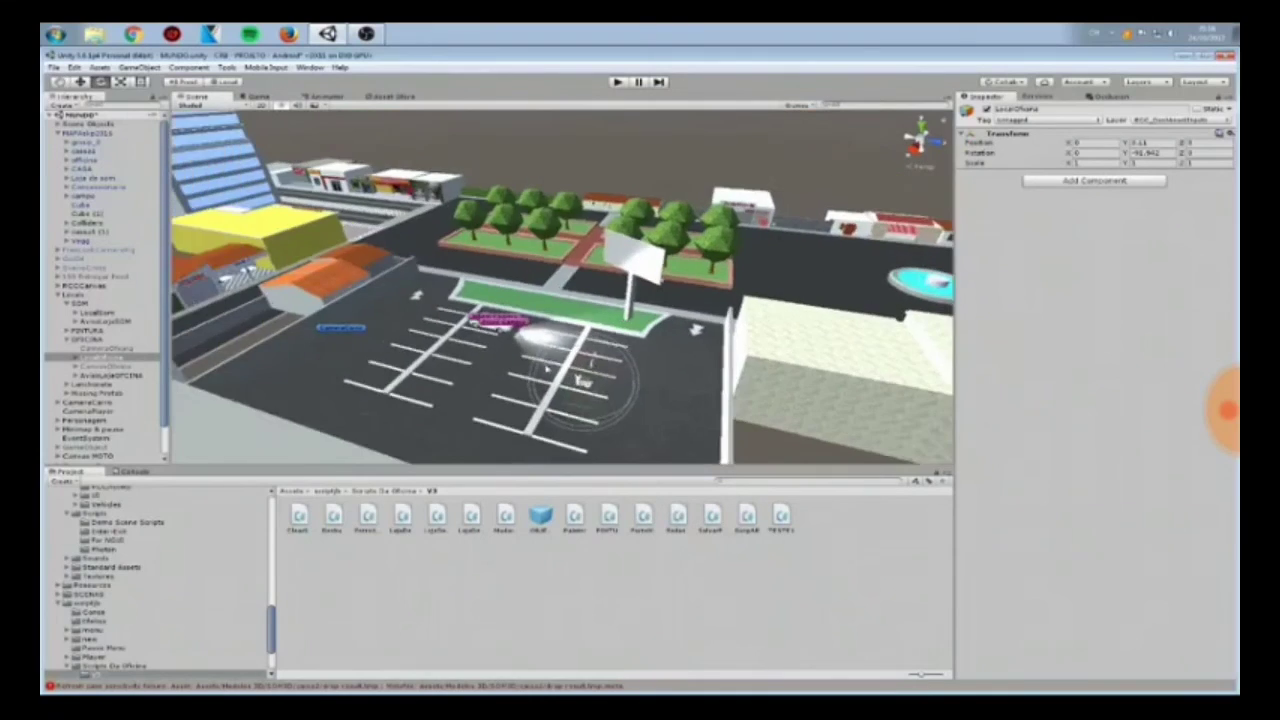